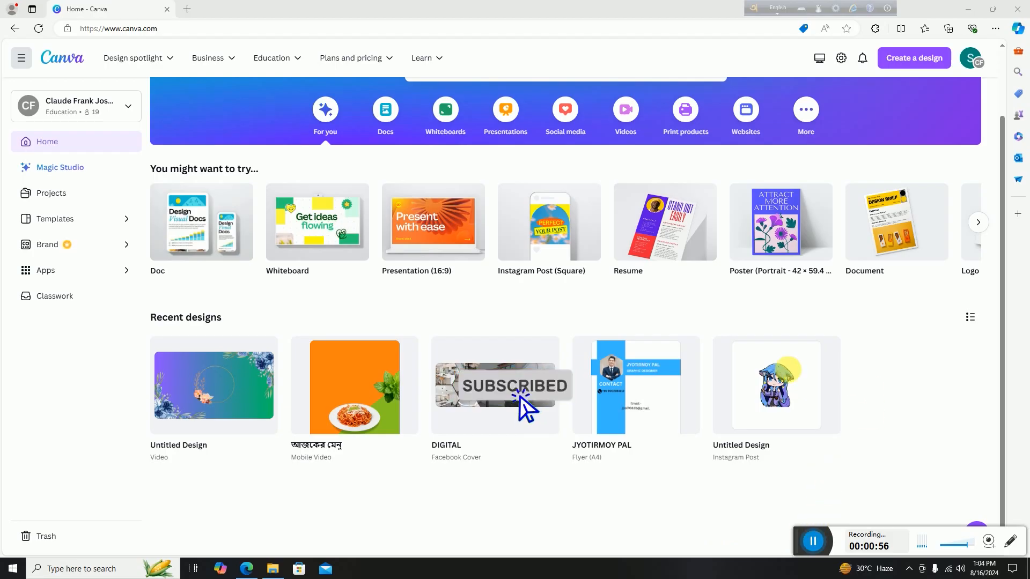
Create a new 2048 × 2048 px Facebook Profile Picture design by searching 'facebook profile'.
{"action": "scroll", "coordinate": [593, 361], "scroll_direction": "up", "scroll_amount": 2}
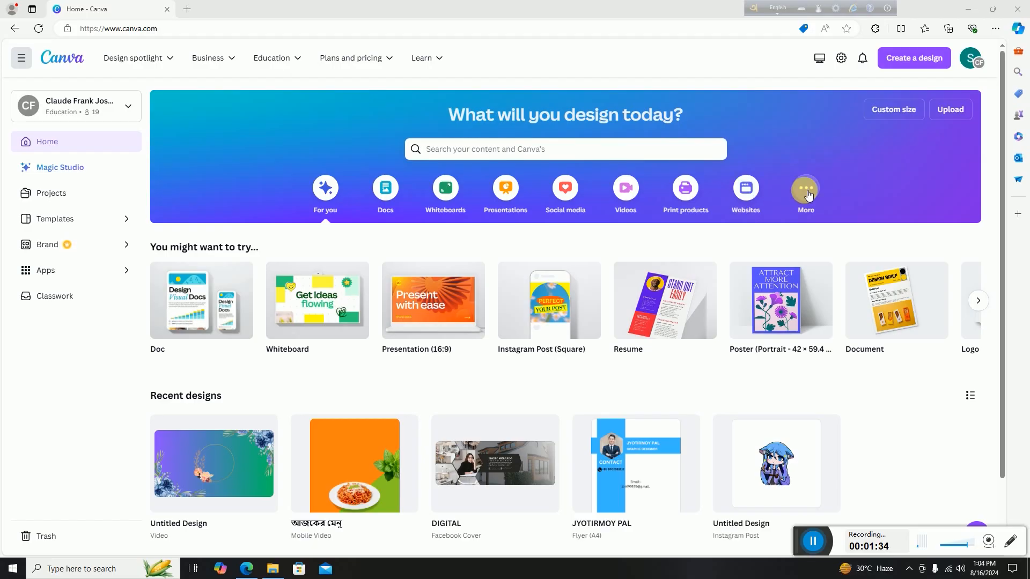
{"action": "scroll", "coordinate": [563, 313], "scroll_direction": "down", "scroll_amount": 2}
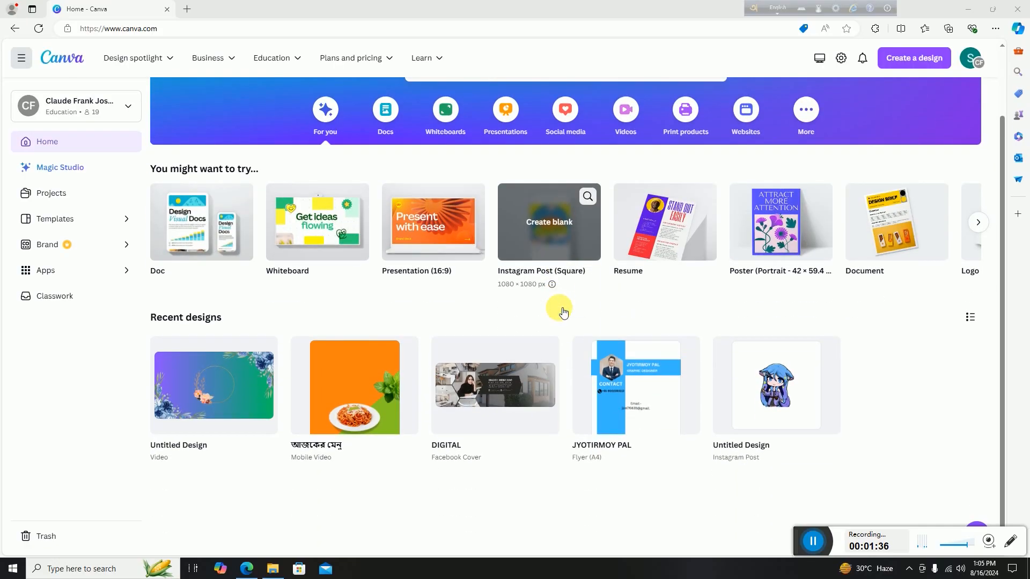
{"action": "scroll", "coordinate": [563, 313], "scroll_direction": "up", "scroll_amount": 2}
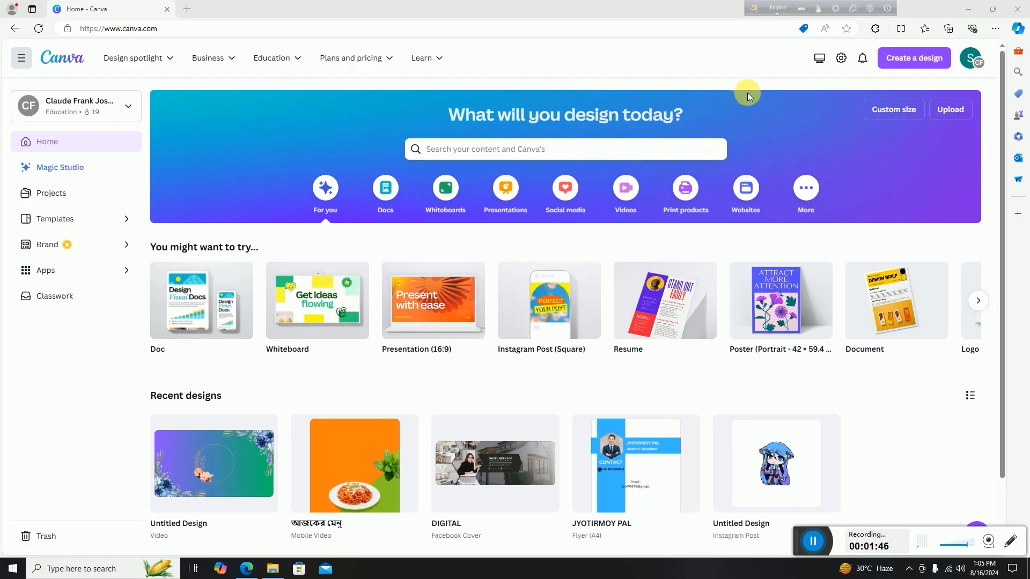
{"action": "left_click", "coordinate": [921, 63]}
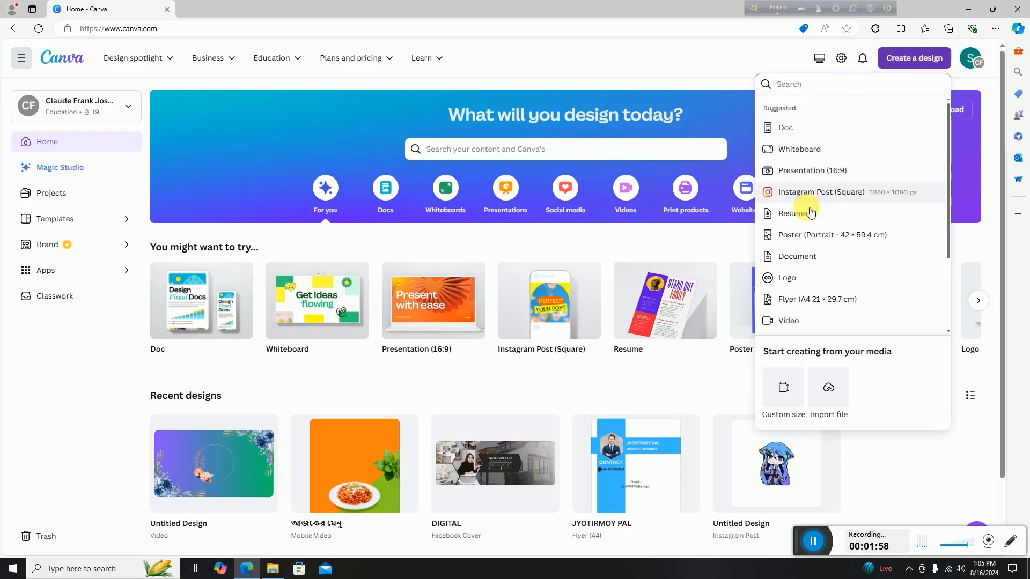
{"action": "scroll", "coordinate": [821, 296], "scroll_direction": "down", "scroll_amount": 2}
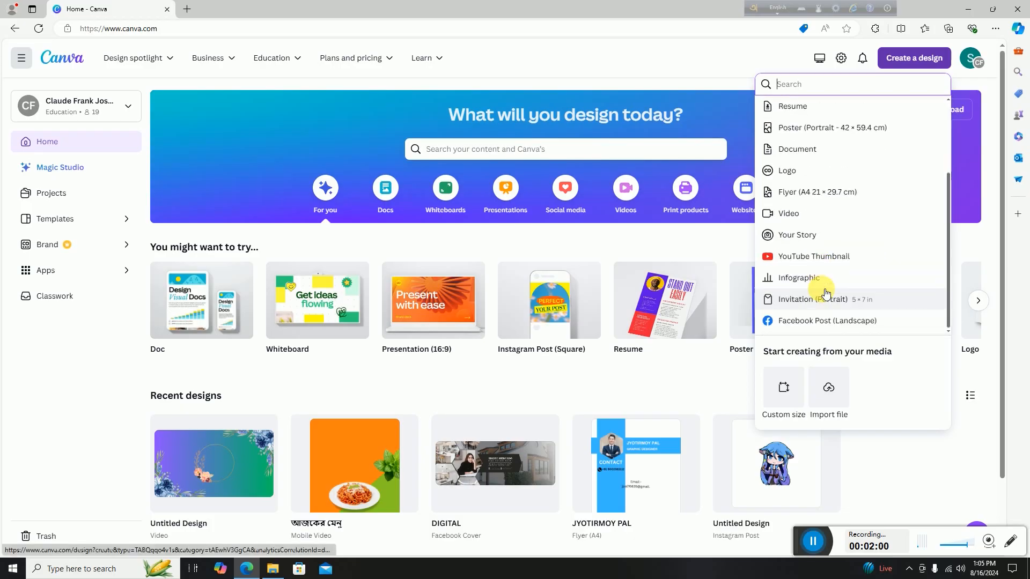
{"action": "scroll", "coordinate": [825, 293], "scroll_direction": "up", "scroll_amount": 2}
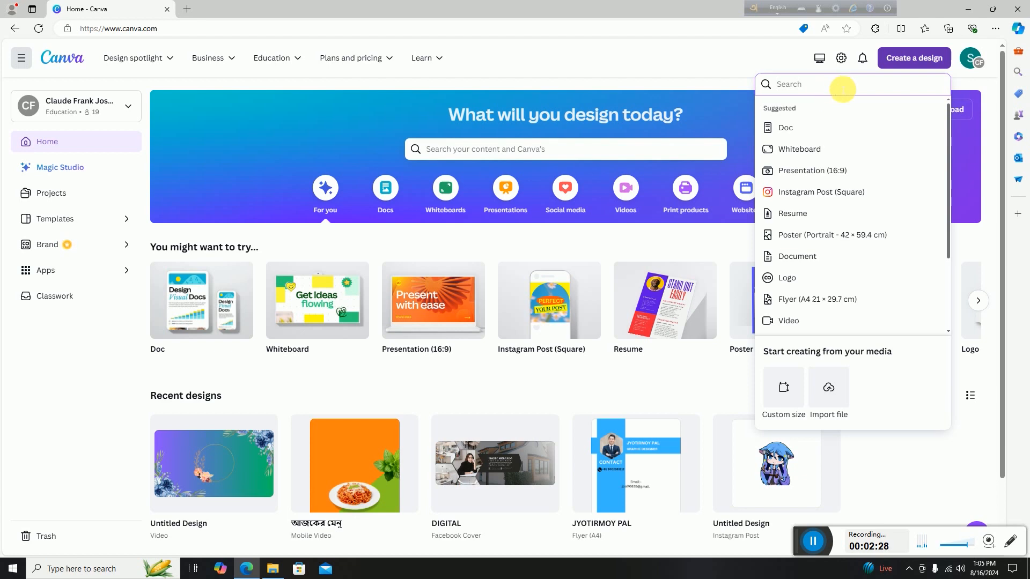
{"action": "type", "text": "facebook"}
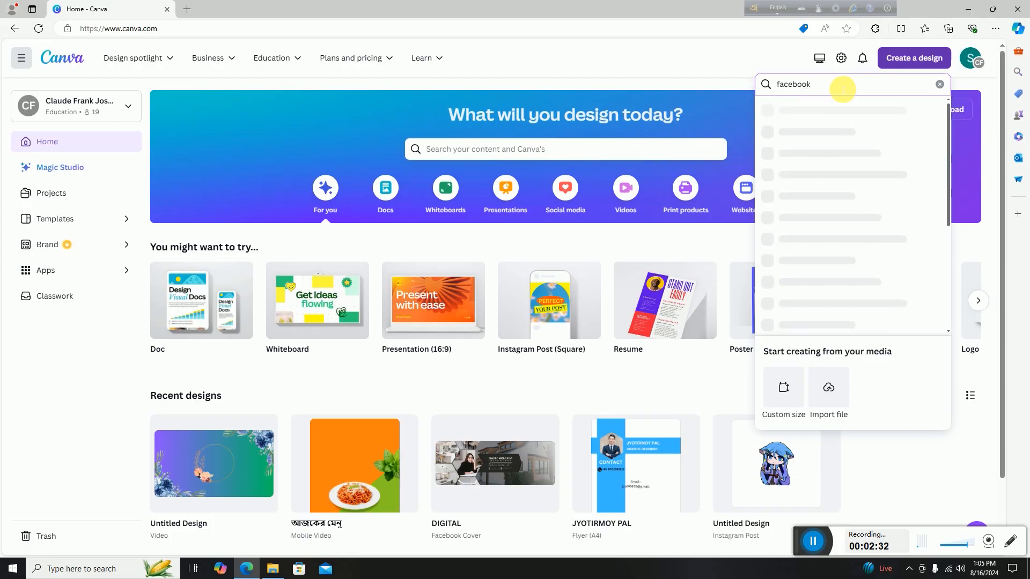
{"action": "type", "text": " profile"}
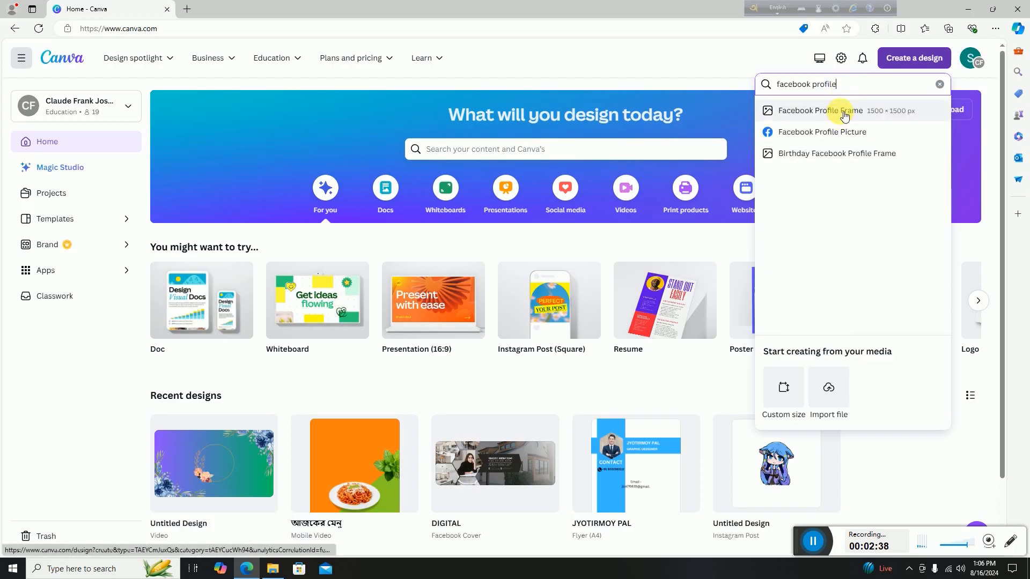
{"action": "left_click", "coordinate": [864, 135]}
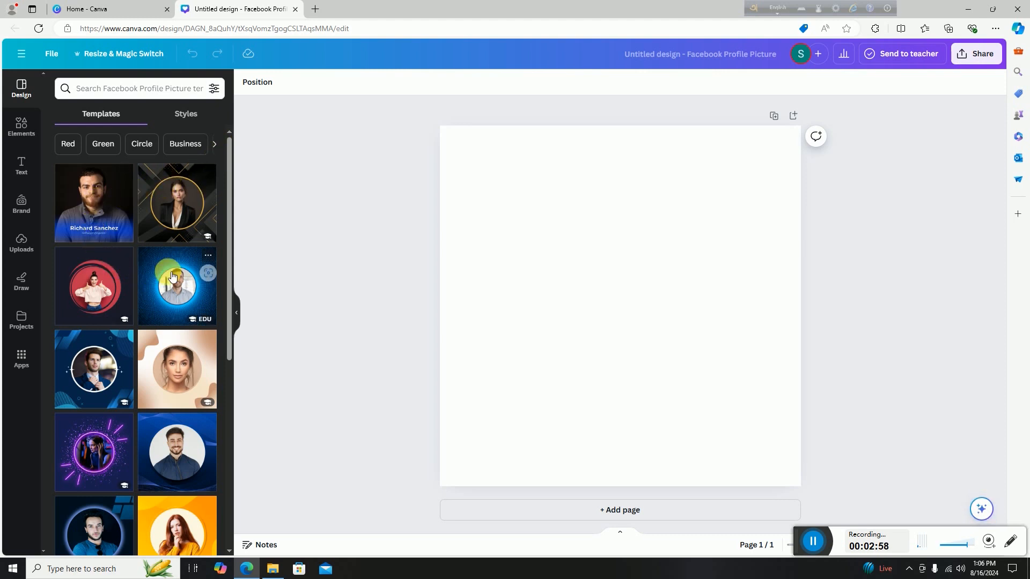
Browse the profile picture templates and select the blank design page.
{"action": "scroll", "coordinate": [169, 277], "scroll_direction": "down", "scroll_amount": 4}
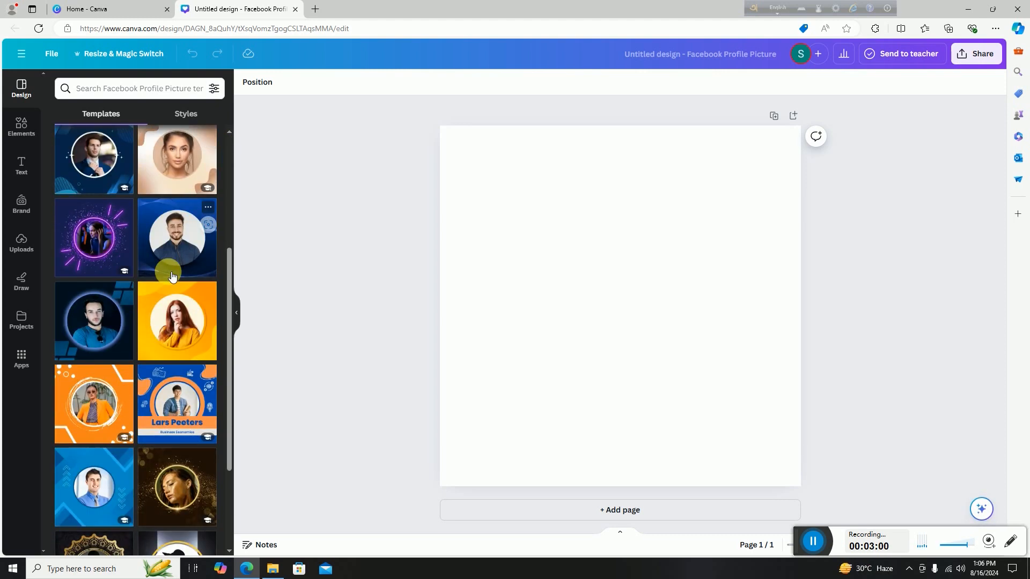
{"action": "scroll", "coordinate": [172, 276], "scroll_direction": "down", "scroll_amount": 3}
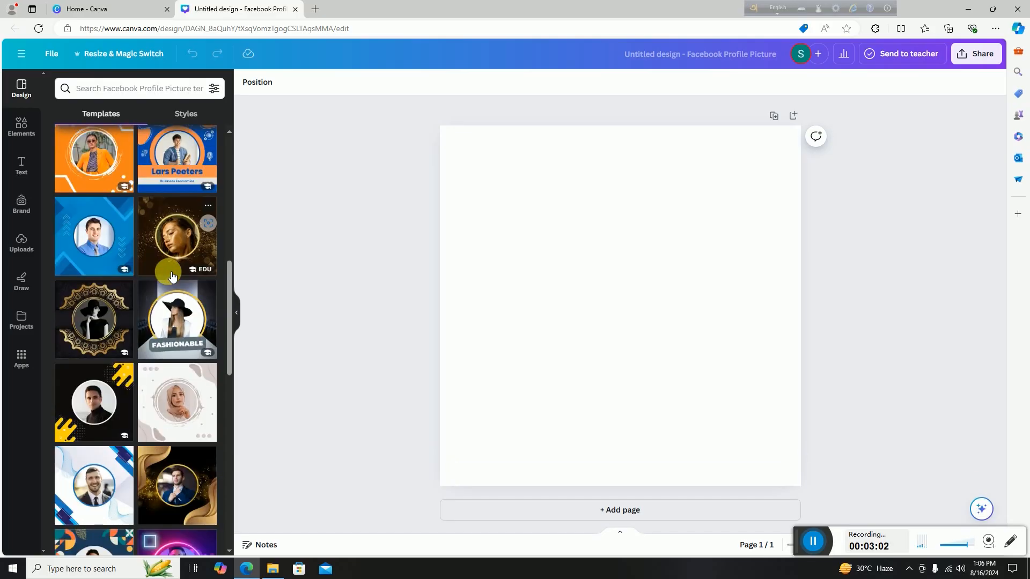
{"action": "scroll", "coordinate": [172, 276], "scroll_direction": "up", "scroll_amount": 5}
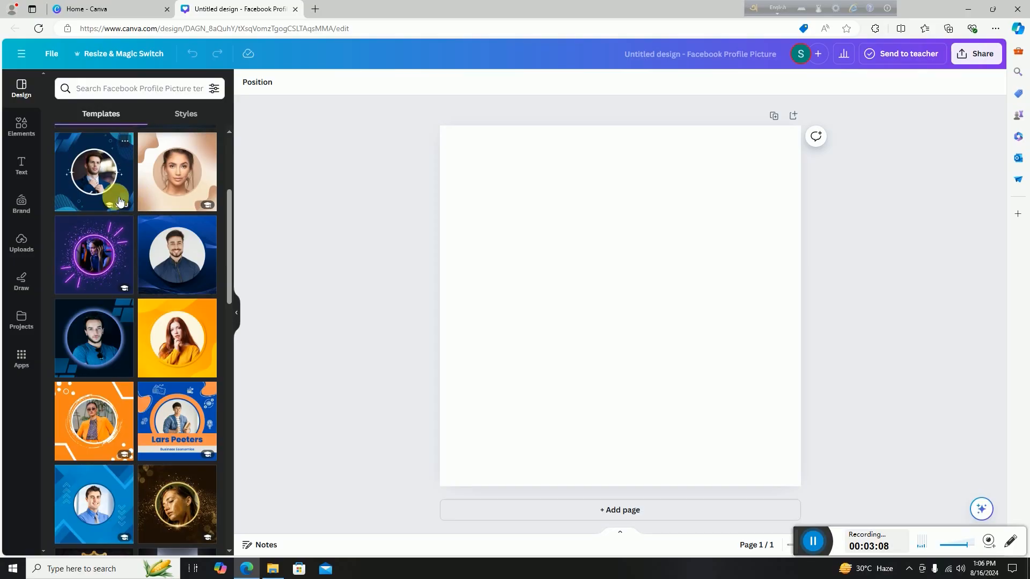
{"action": "scroll", "coordinate": [124, 209], "scroll_direction": "up", "scroll_amount": 3}
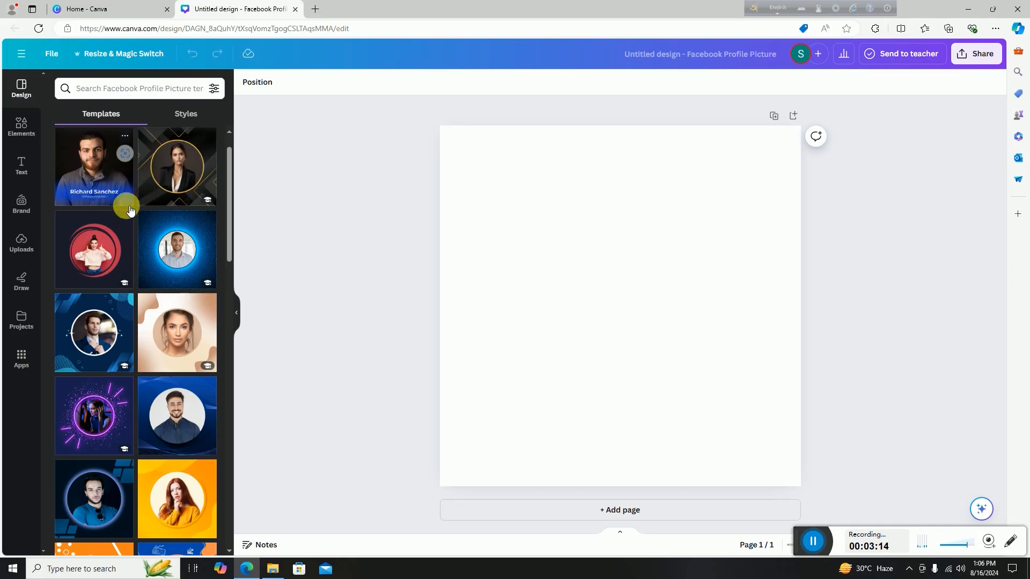
{"action": "scroll", "coordinate": [130, 211], "scroll_direction": "up", "scroll_amount": 1}
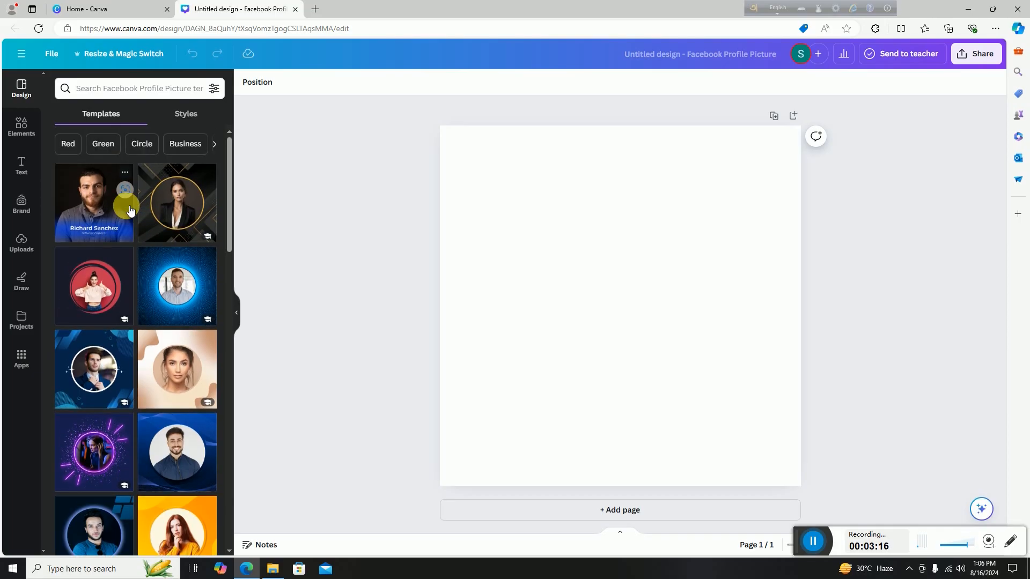
{"action": "scroll", "coordinate": [131, 211], "scroll_direction": "down", "scroll_amount": 1}
{"action": "scroll", "coordinate": [131, 210], "scroll_direction": "down", "scroll_amount": 1}
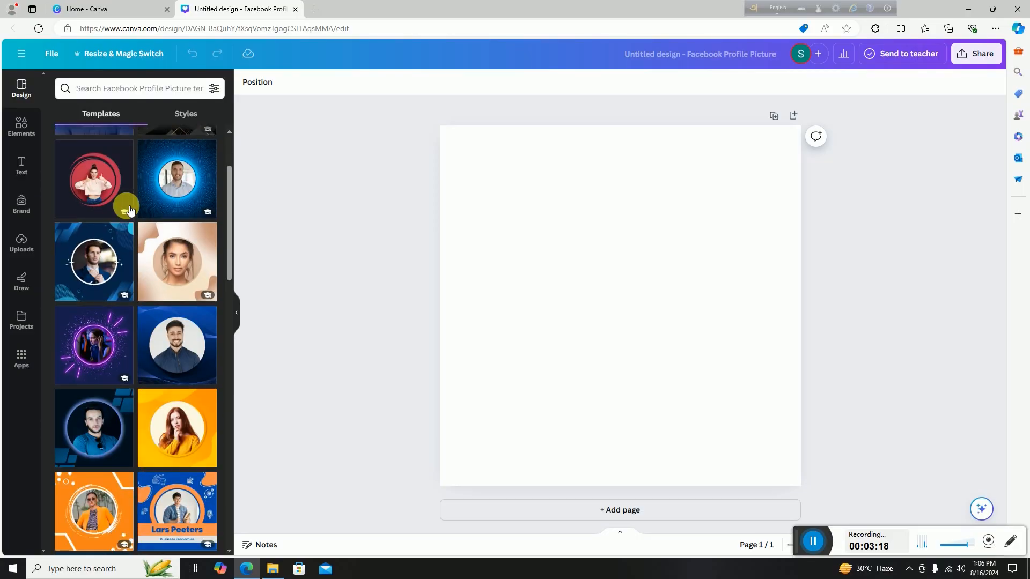
{"action": "scroll", "coordinate": [131, 210], "scroll_direction": "down", "scroll_amount": 3}
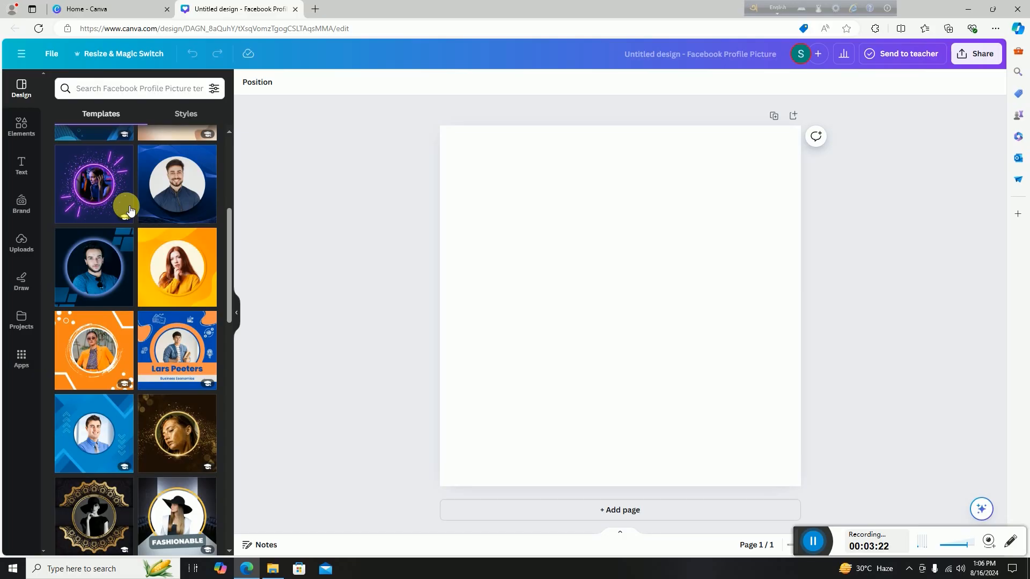
{"action": "scroll", "coordinate": [130, 210], "scroll_direction": "up", "scroll_amount": 5}
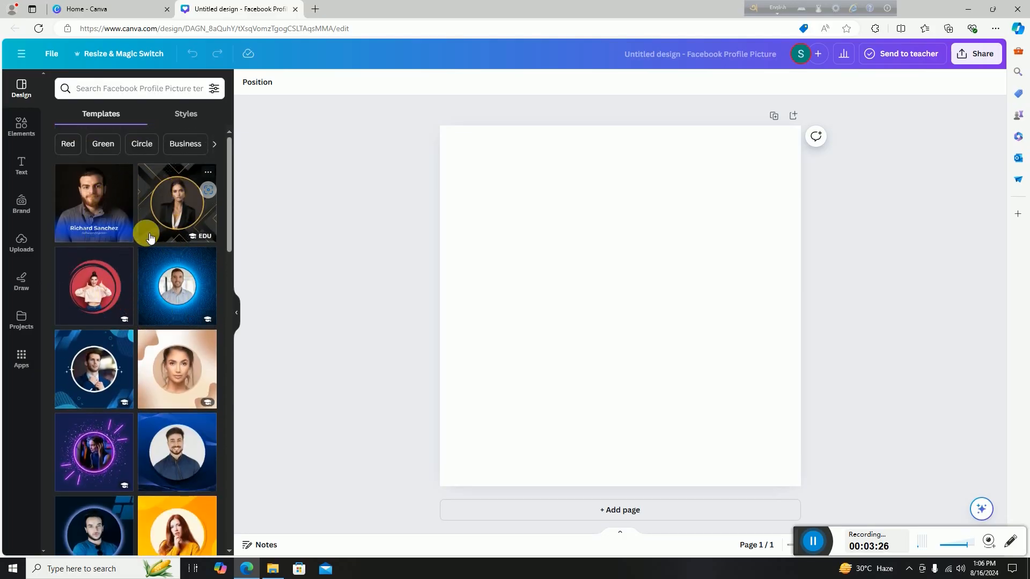
{"action": "scroll", "coordinate": [150, 238], "scroll_direction": "down", "scroll_amount": 6}
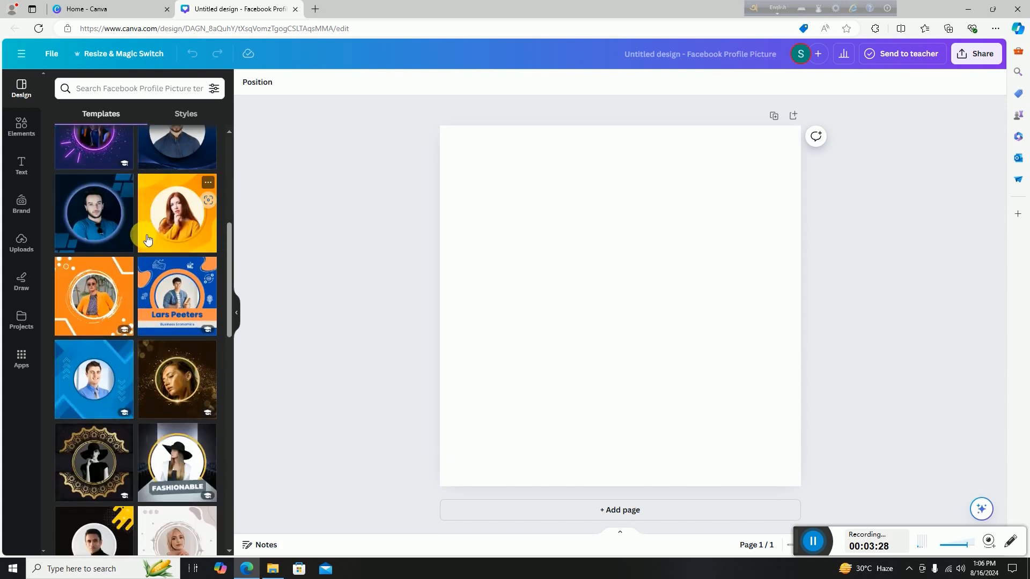
{"action": "scroll", "coordinate": [148, 238], "scroll_direction": "down", "scroll_amount": 5}
{"action": "scroll", "coordinate": [148, 238], "scroll_direction": "down", "scroll_amount": 3}
{"action": "scroll", "coordinate": [148, 238], "scroll_direction": "down", "scroll_amount": 3}
{"action": "scroll", "coordinate": [148, 238], "scroll_direction": "down", "scroll_amount": 2}
{"action": "scroll", "coordinate": [148, 237], "scroll_direction": "down", "scroll_amount": 5}
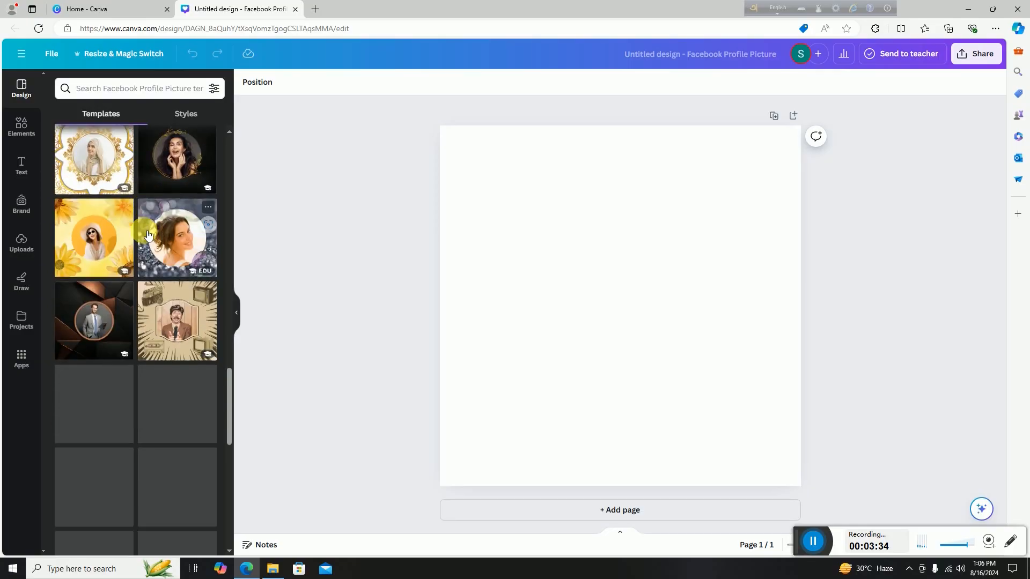
{"action": "scroll", "coordinate": [148, 236], "scroll_direction": "down", "scroll_amount": 2}
{"action": "left_click", "coordinate": [525, 304]}
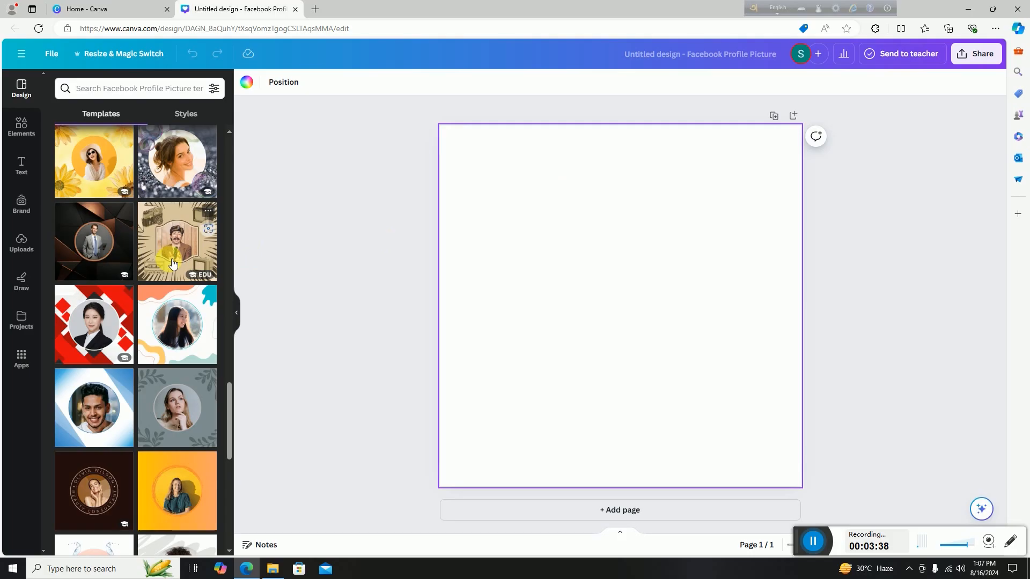
Apply the Red and White Modern Facebook Profile Picture template to the page.
{"action": "scroll", "coordinate": [173, 263], "scroll_direction": "up", "scroll_amount": 1}
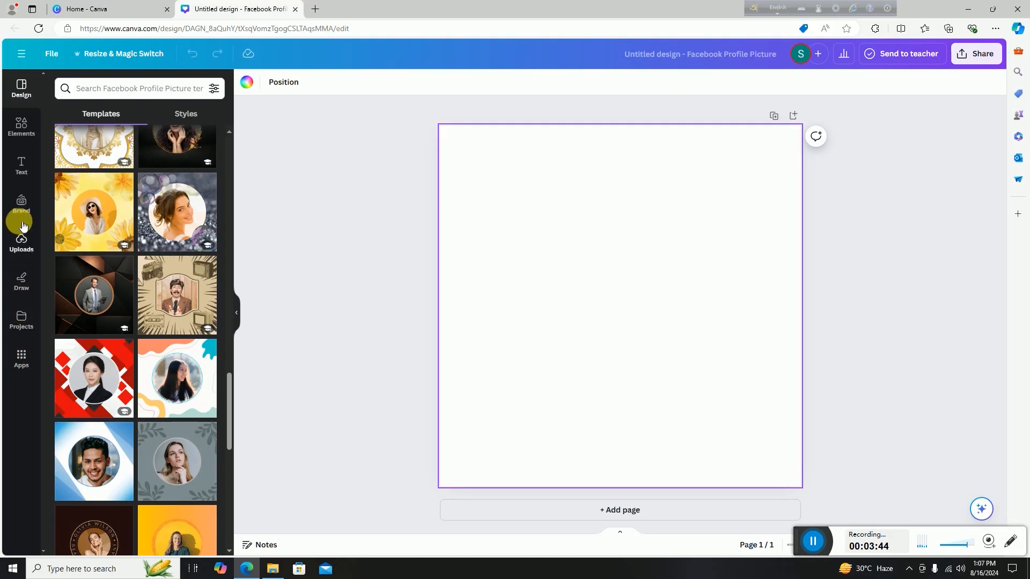
{"action": "scroll", "coordinate": [149, 232], "scroll_direction": "up", "scroll_amount": 3}
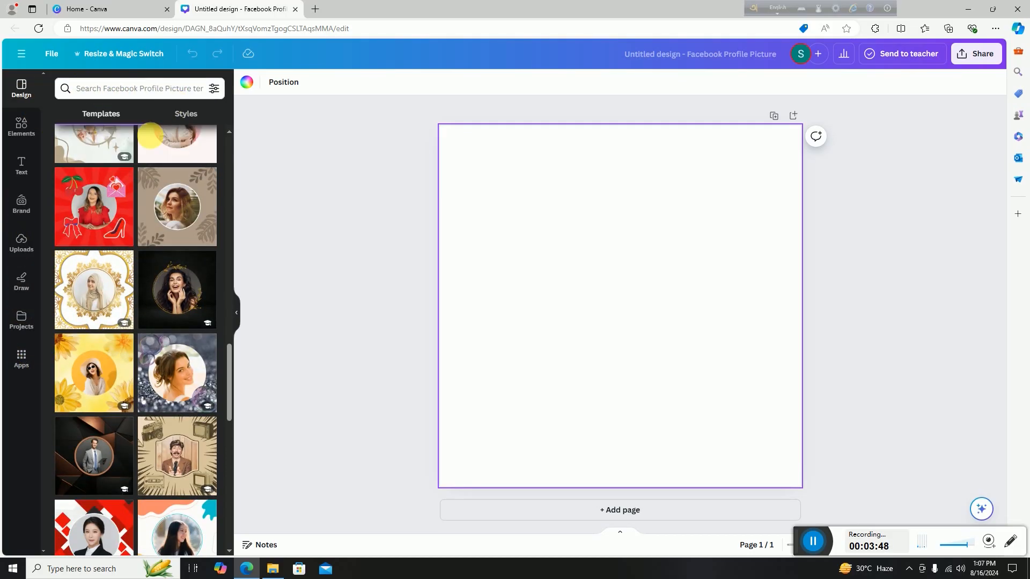
{"action": "scroll", "coordinate": [129, 206], "scroll_direction": "up", "scroll_amount": 2}
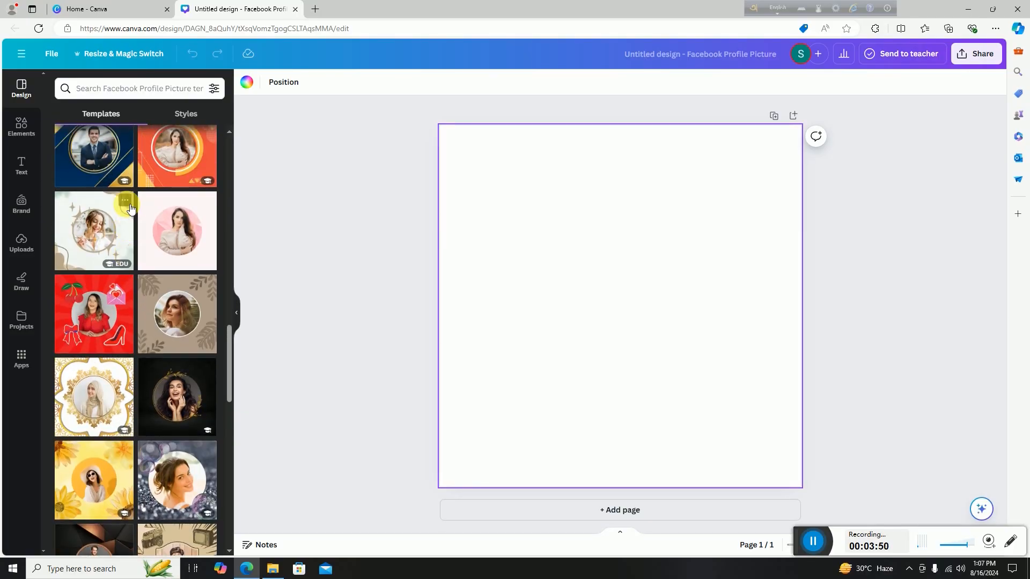
{"action": "scroll", "coordinate": [130, 208], "scroll_direction": "up", "scroll_amount": 1}
{"action": "scroll", "coordinate": [131, 208], "scroll_direction": "up", "scroll_amount": 2}
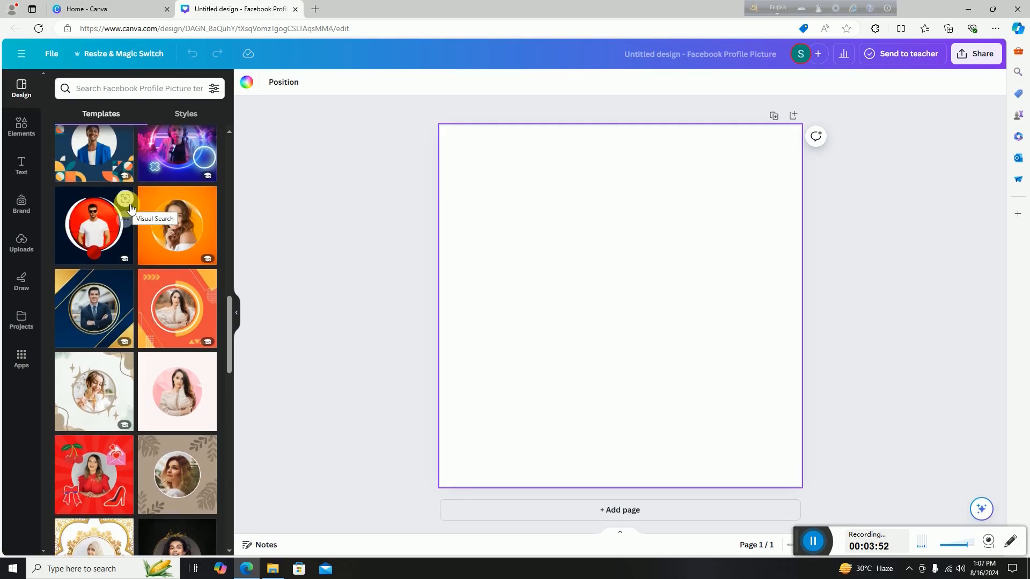
{"action": "left_click", "coordinate": [101, 230]}
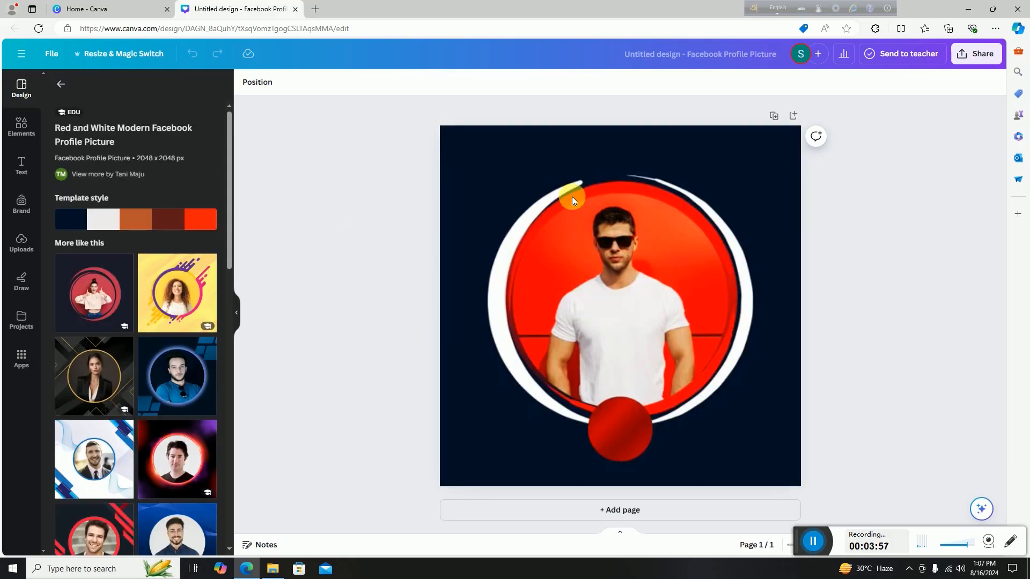
{"action": "left_click", "coordinate": [560, 373]}
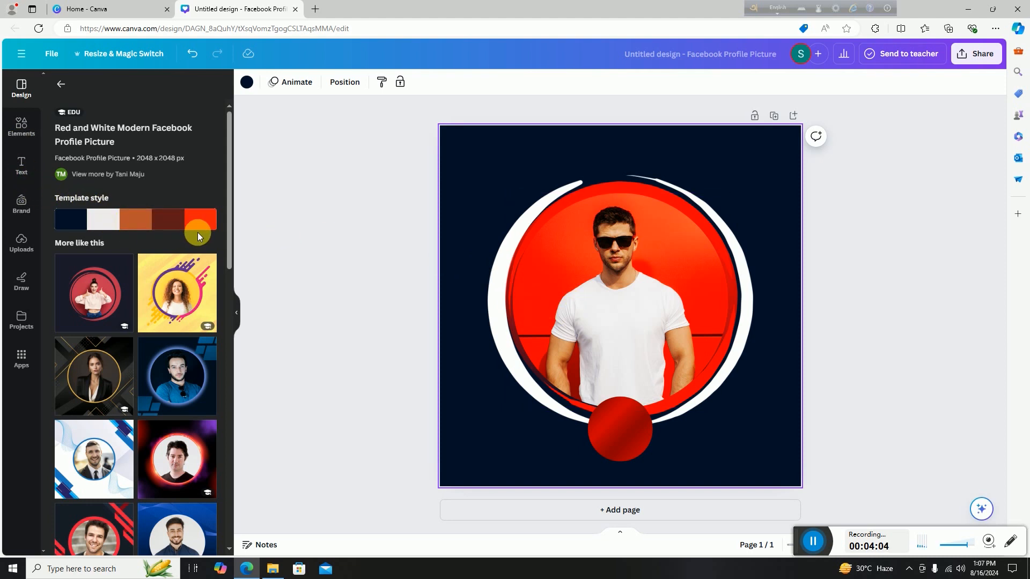
{"action": "scroll", "coordinate": [174, 313], "scroll_direction": "down", "scroll_amount": 4}
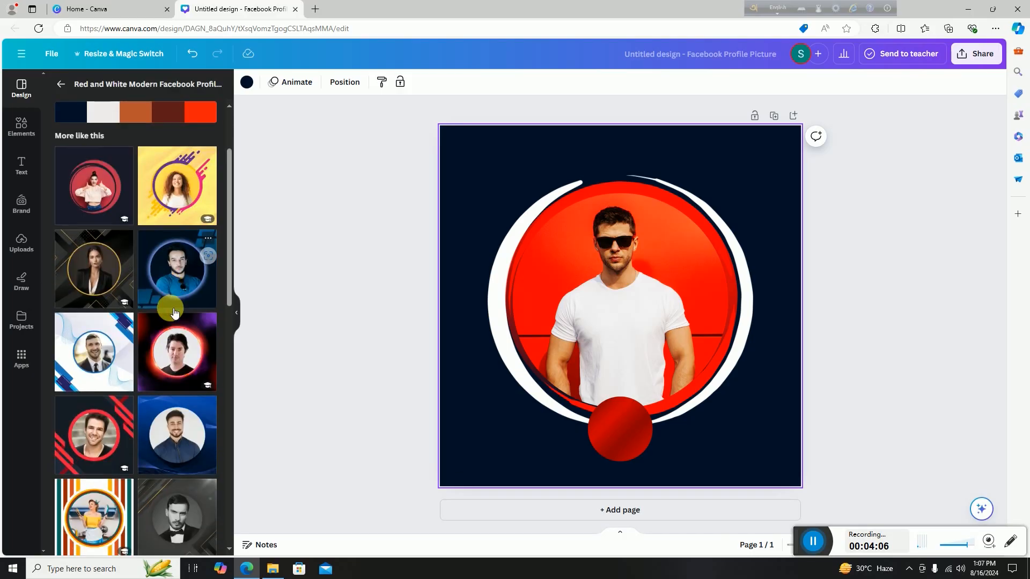
{"action": "scroll", "coordinate": [173, 313], "scroll_direction": "down", "scroll_amount": 5}
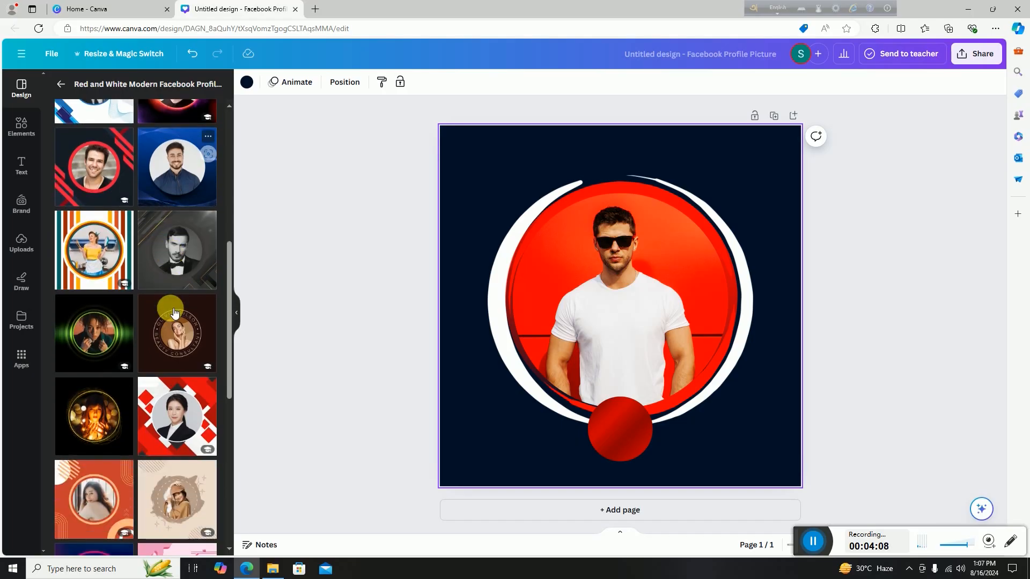
{"action": "scroll", "coordinate": [174, 313], "scroll_direction": "down", "scroll_amount": 2}
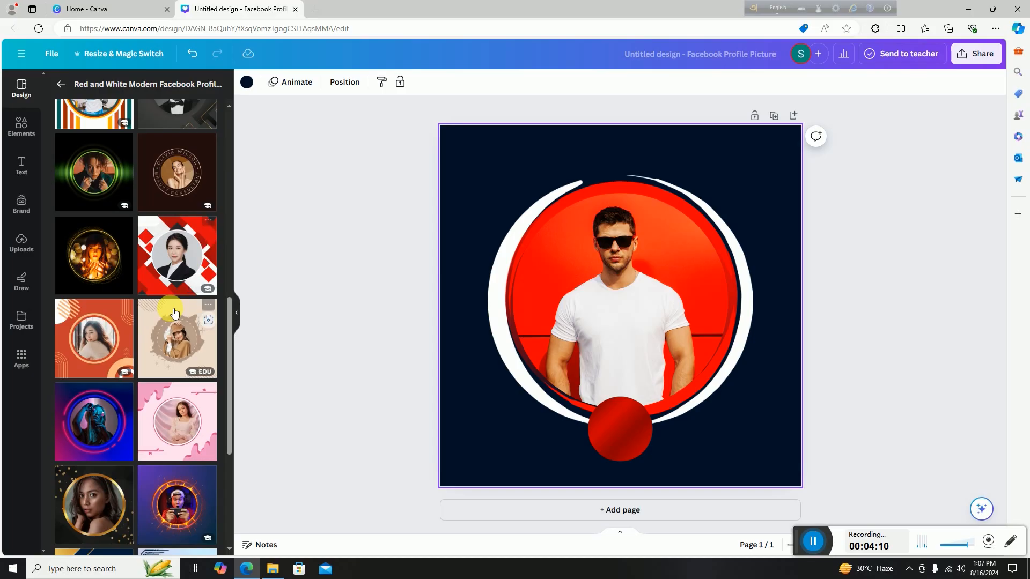
{"action": "scroll", "coordinate": [174, 313], "scroll_direction": "up", "scroll_amount": 7}
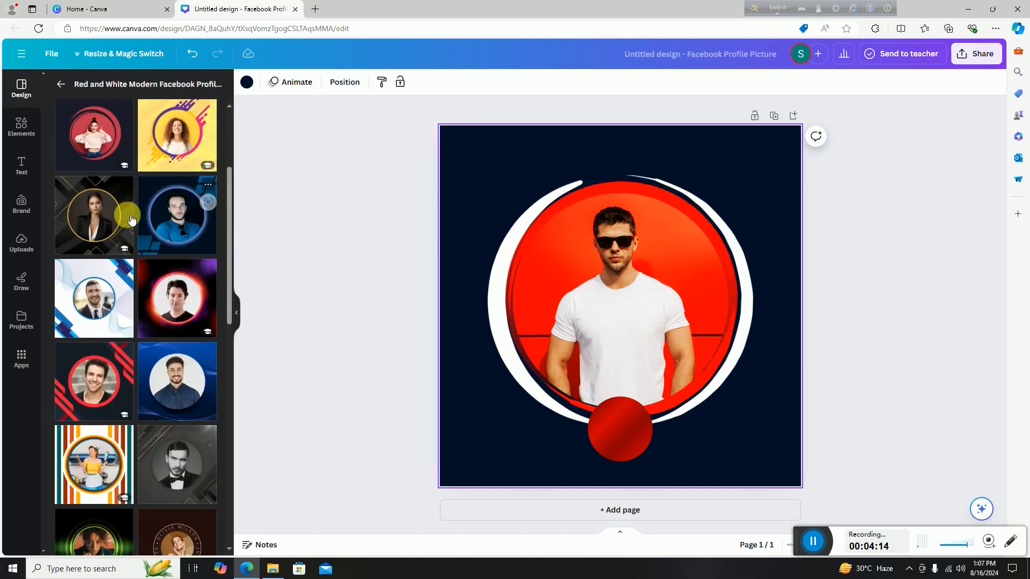
{"action": "scroll", "coordinate": [122, 220], "scroll_direction": "up", "scroll_amount": 2}
{"action": "scroll", "coordinate": [123, 220], "scroll_direction": "up", "scroll_amount": 1}
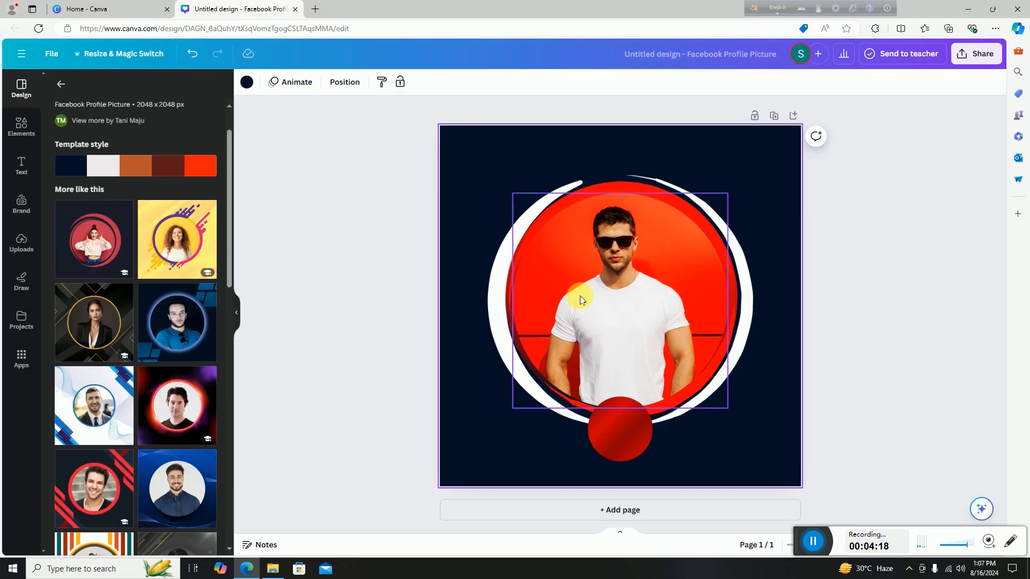
Delete the sample man's photo from the circle frame, keeping the frame itself.
{"action": "left_click", "coordinate": [610, 277]}
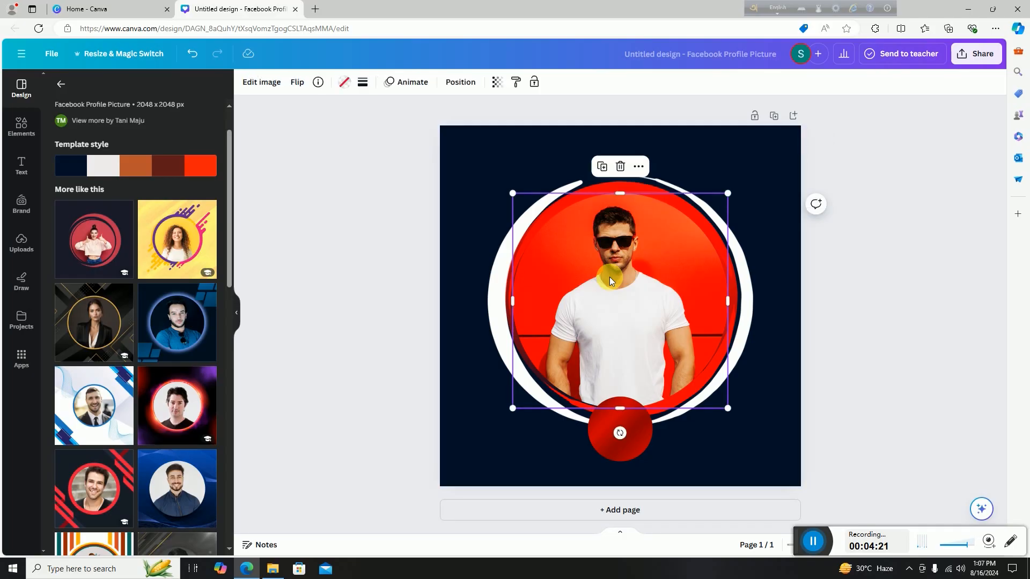
{"action": "left_click", "coordinate": [620, 169]}
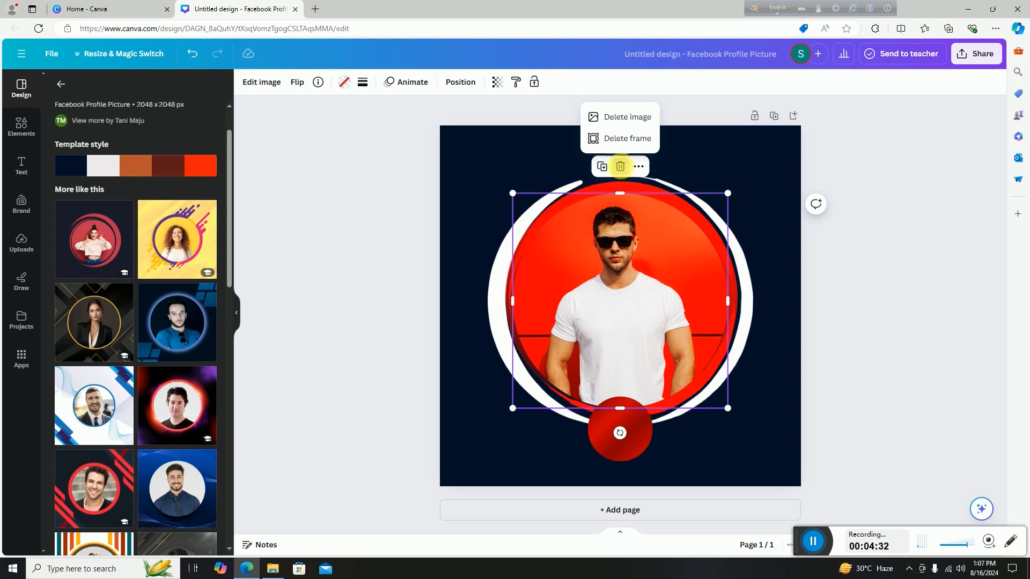
{"action": "left_click", "coordinate": [621, 125]}
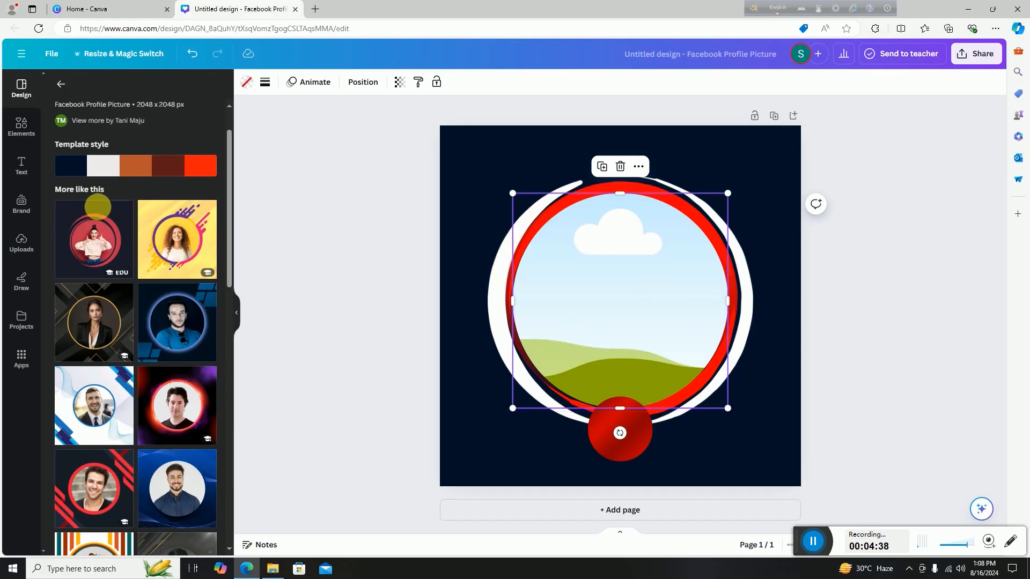
Upload the portrait PNG from the Downloads folder into Canva's Uploads.
{"action": "left_click", "coordinate": [25, 243]}
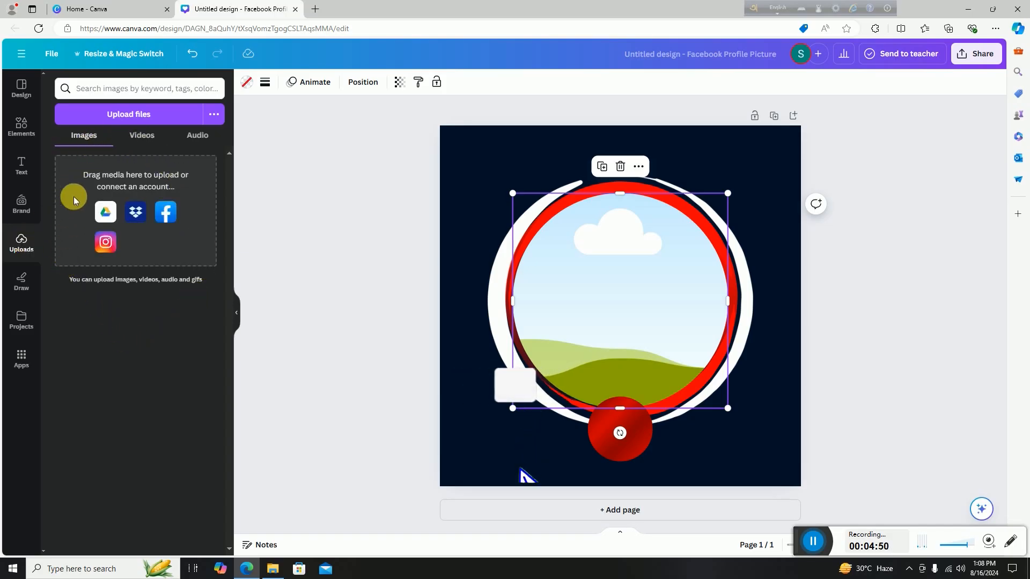
{"action": "left_click", "coordinate": [147, 122]}
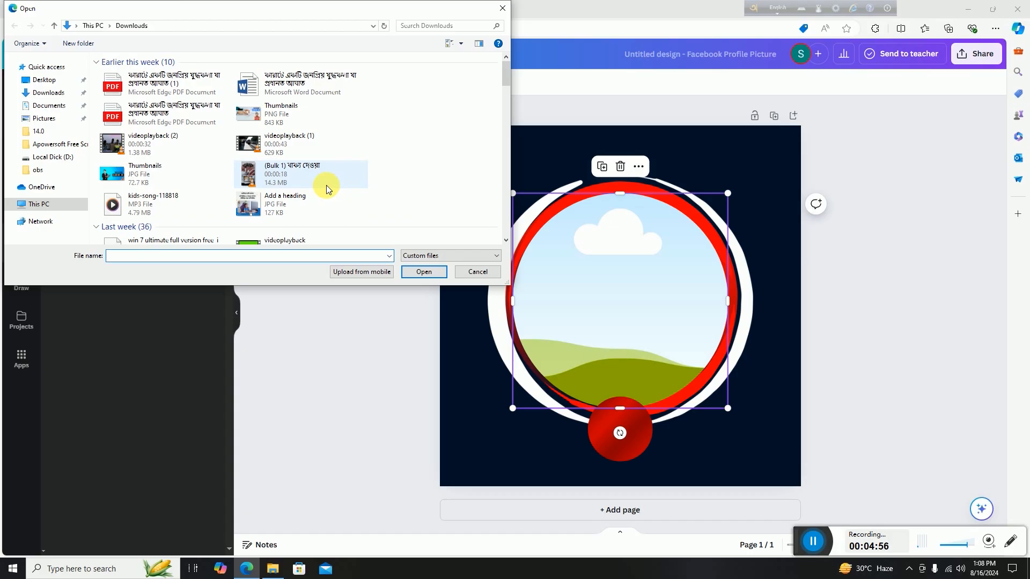
{"action": "scroll", "coordinate": [326, 185], "scroll_direction": "down", "scroll_amount": 5}
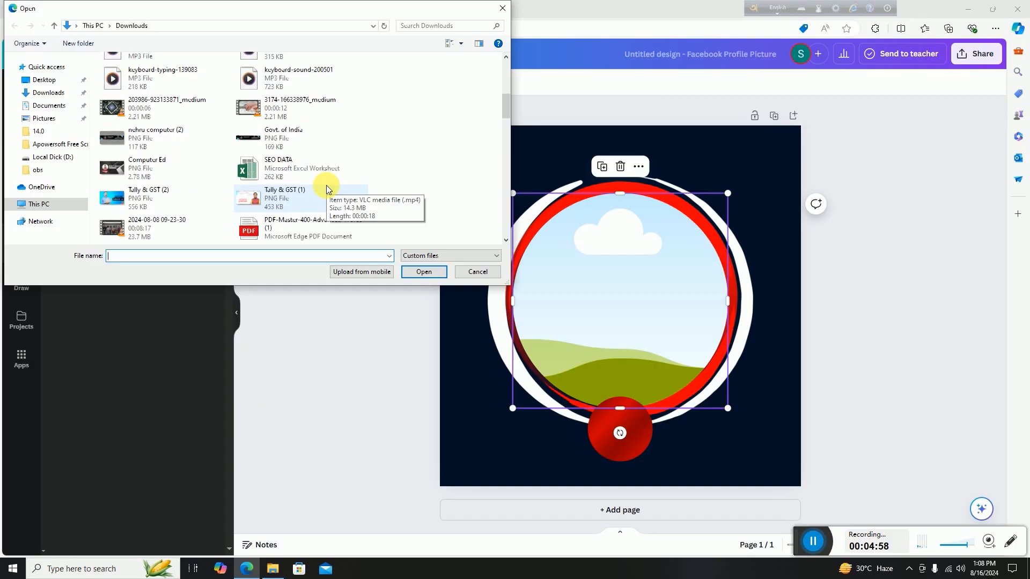
{"action": "scroll", "coordinate": [327, 188], "scroll_direction": "down", "scroll_amount": 3}
{"action": "scroll", "coordinate": [328, 190], "scroll_direction": "down", "scroll_amount": 3}
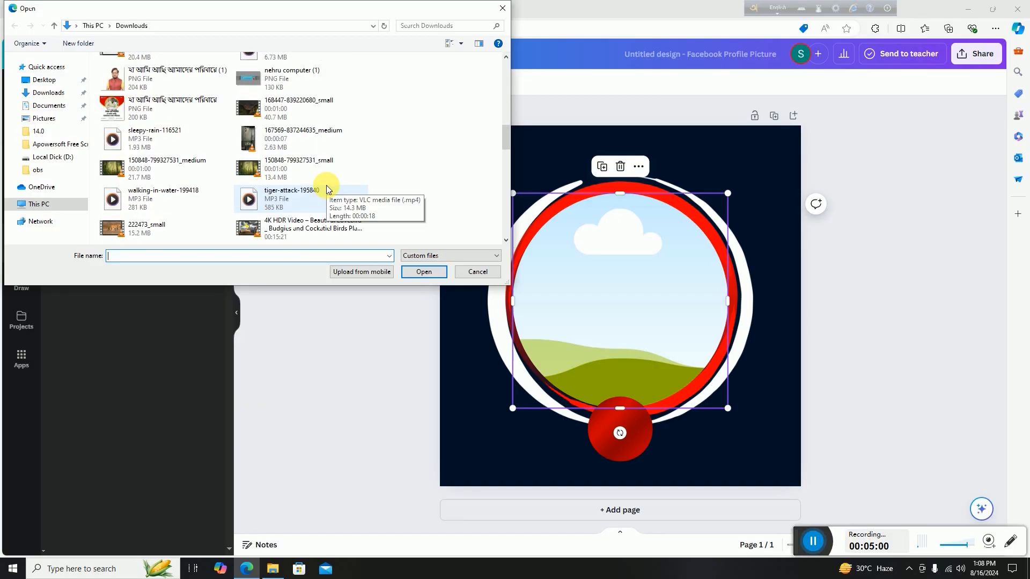
{"action": "left_click", "coordinate": [173, 85]}
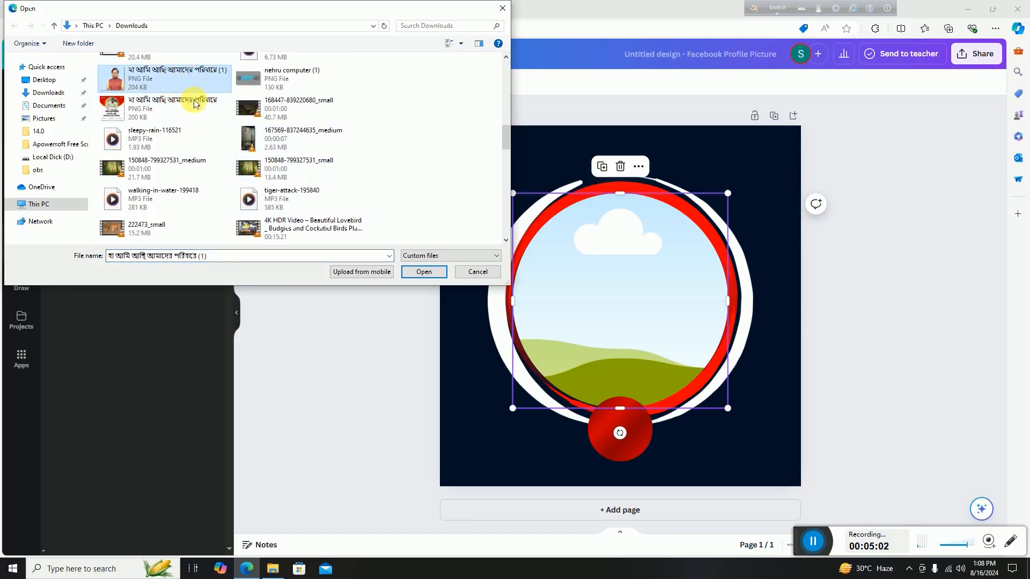
{"action": "left_click", "coordinate": [420, 274]}
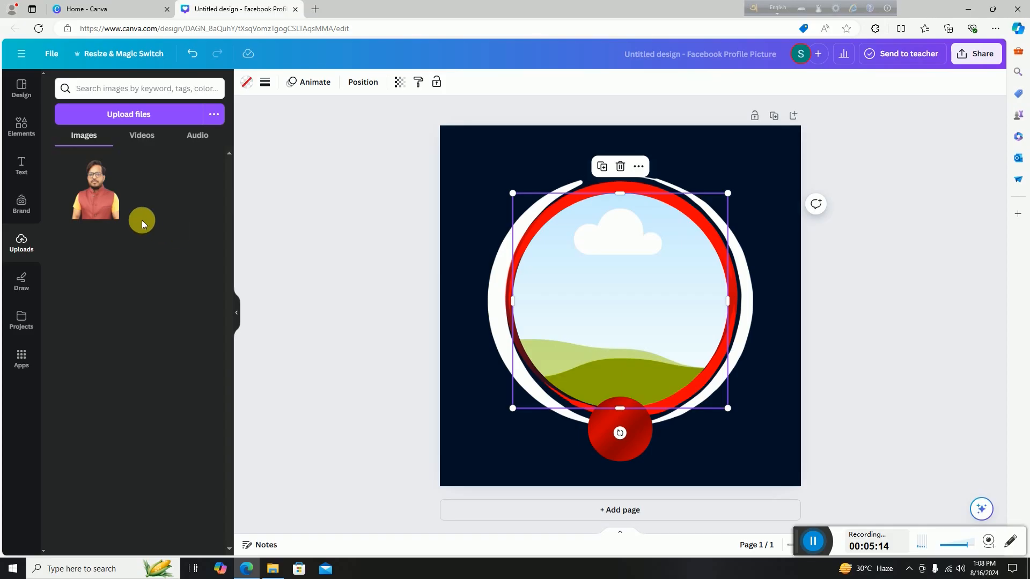
Place the uploaded portrait in the circular frame, resize it, and shift it lower inside the ring.
{"action": "left_click", "coordinate": [107, 208]}
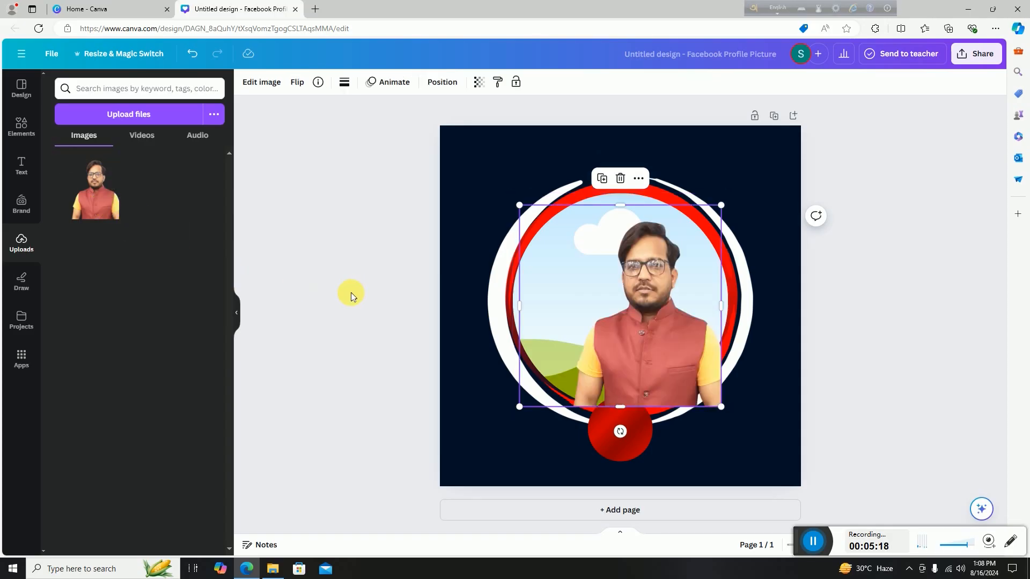
{"action": "left_click_drag", "start_coordinate": [521, 306], "coordinate": [582, 315]}
{"action": "left_click_drag", "start_coordinate": [655, 211], "coordinate": [656, 223]}
{"action": "left_click_drag", "start_coordinate": [667, 350], "coordinate": [661, 345]}
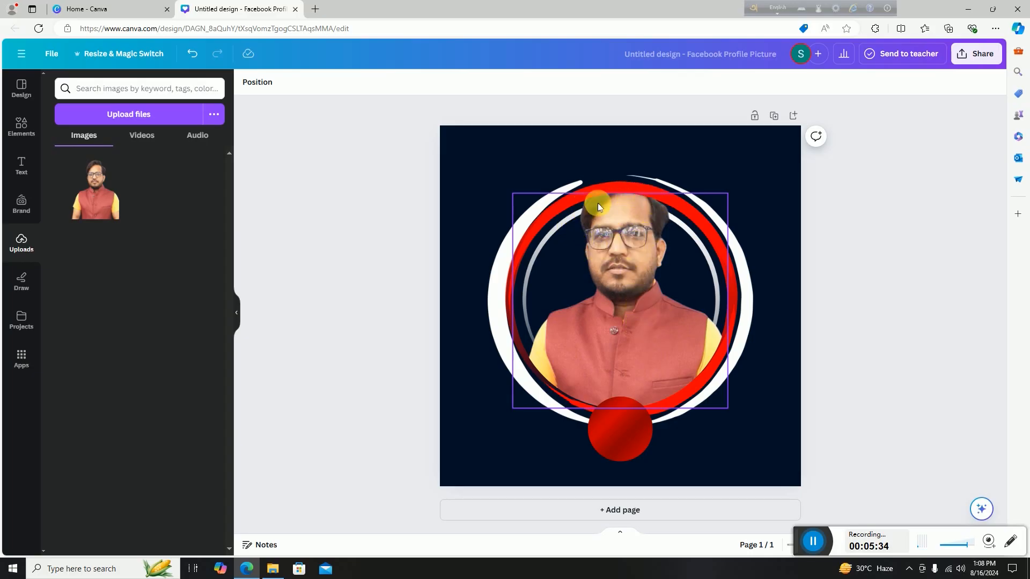
{"action": "left_click", "coordinate": [631, 301]}
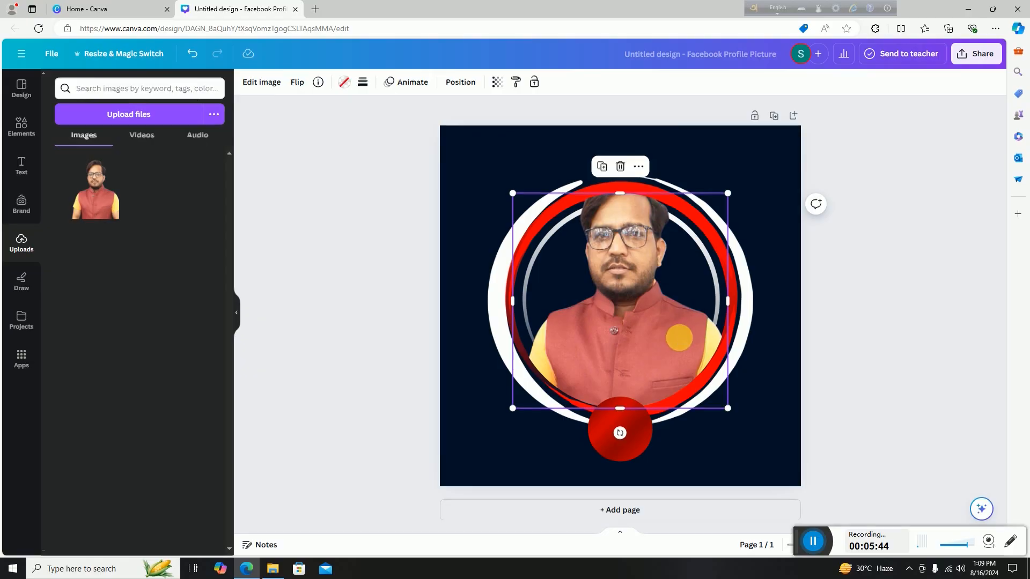
{"action": "double_click", "coordinate": [679, 337]}
{"action": "mouse_move", "coordinate": [648, 328]}
{"action": "left_mouse_down"}
{"action": "mouse_move", "coordinate": [651, 349]}
{"action": "mouse_move", "coordinate": [645, 279]}
{"action": "mouse_move", "coordinate": [641, 335]}
{"action": "left_mouse_up"}
{"action": "left_click", "coordinate": [765, 254]}
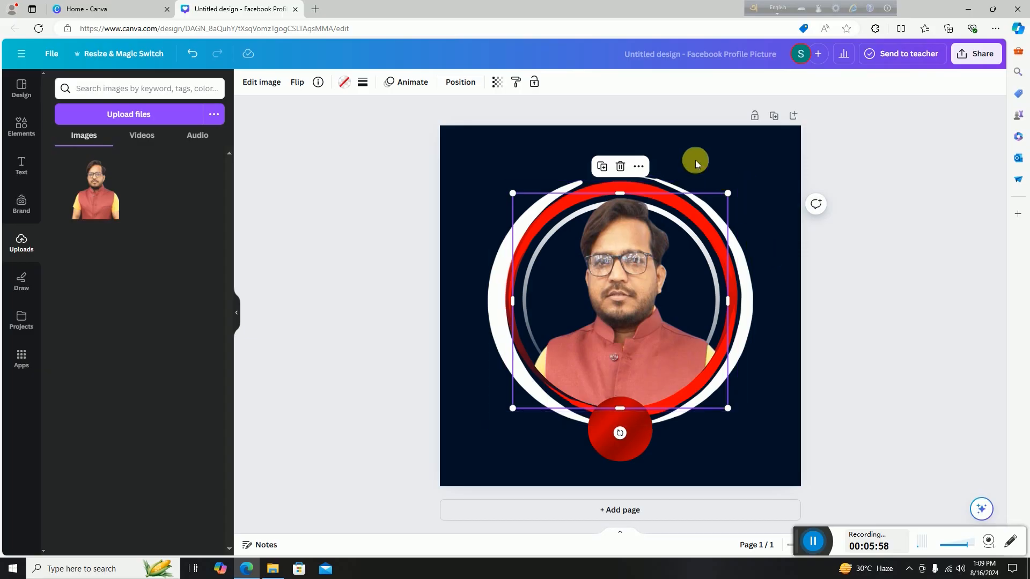
{"action": "left_click", "coordinate": [554, 455]}
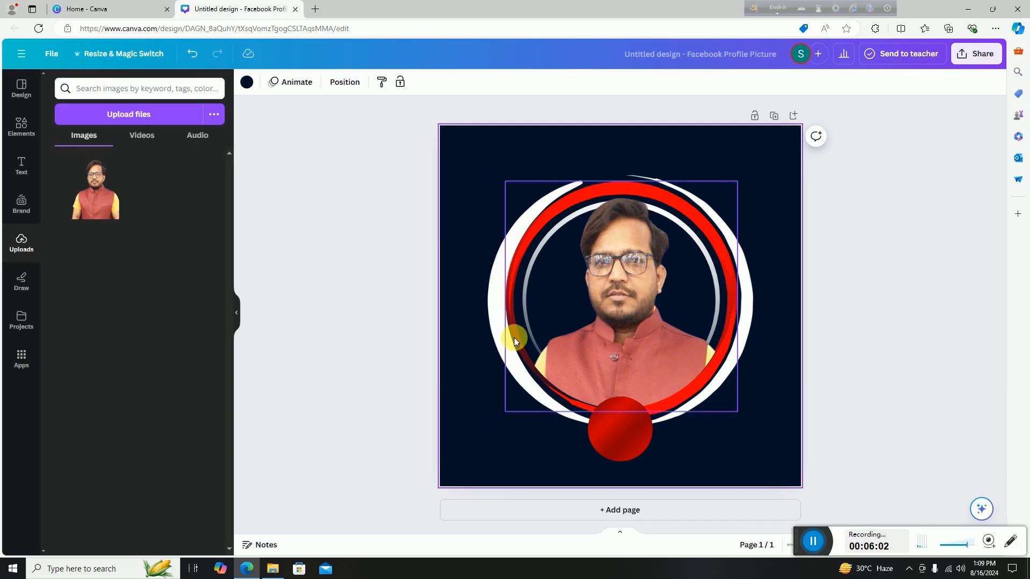
Add a heading text box and type the person's name into it.
{"action": "left_click", "coordinate": [21, 168]}
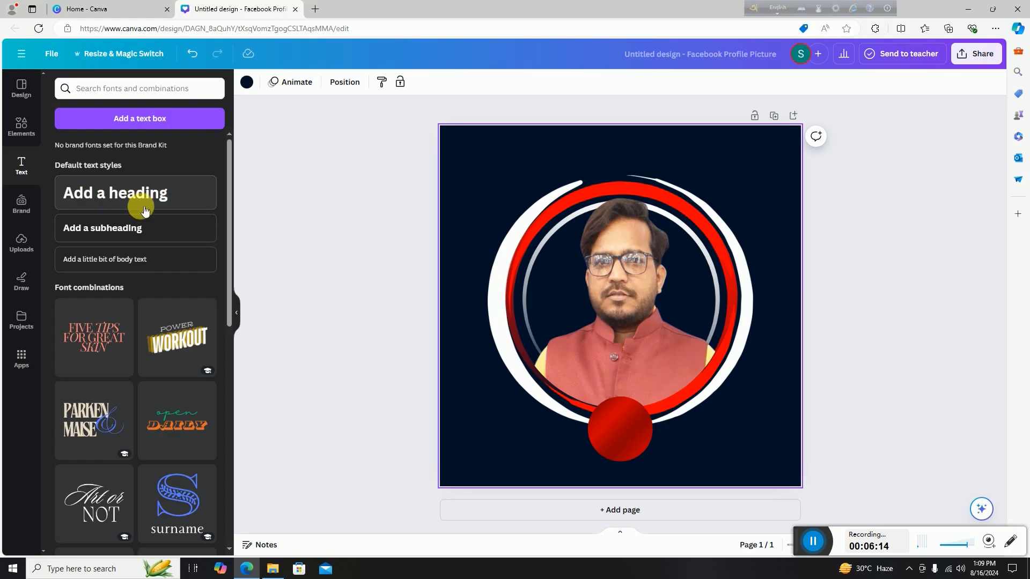
{"action": "left_click", "coordinate": [134, 195]}
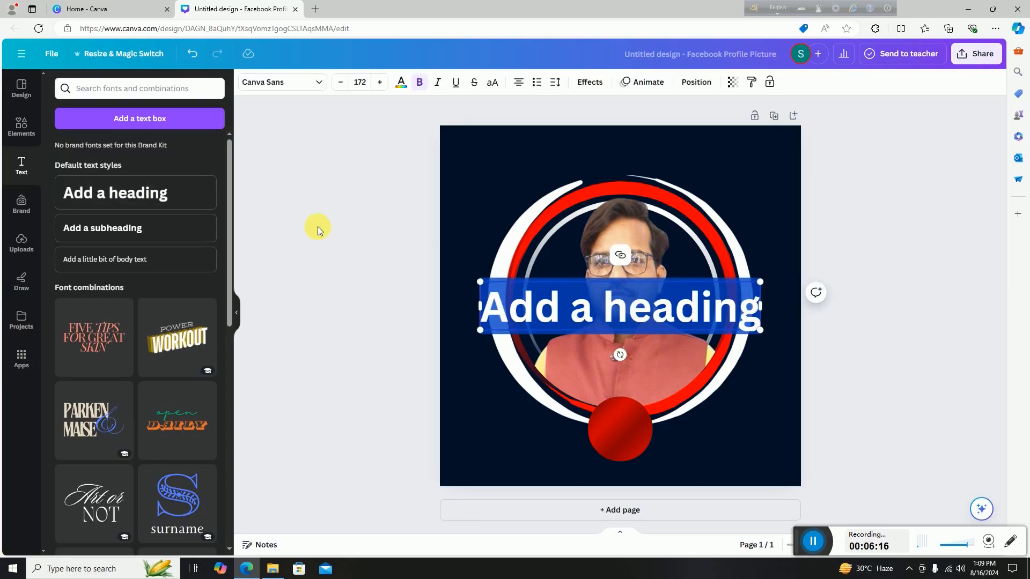
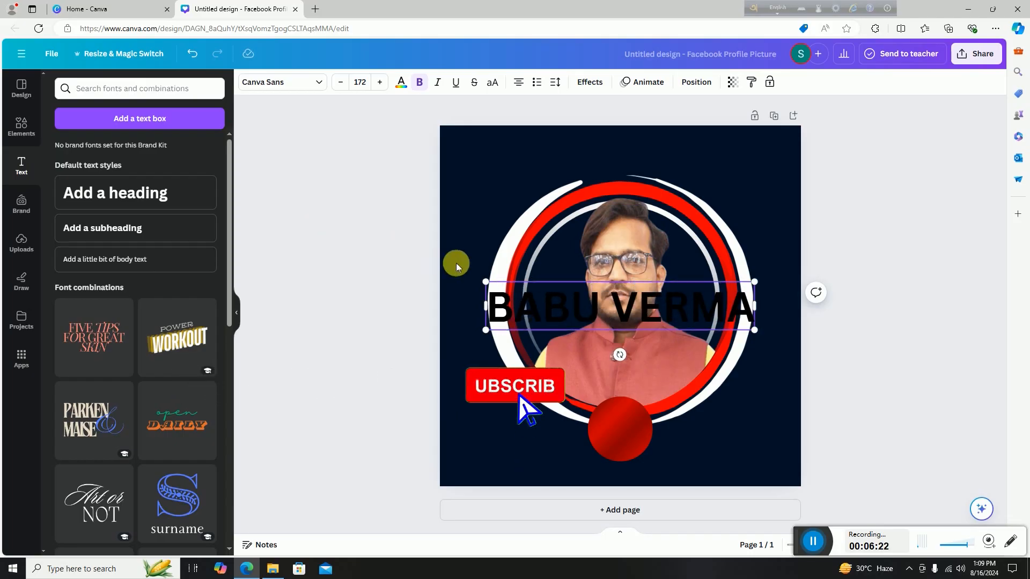
{"action": "left_click", "coordinate": [503, 170]}
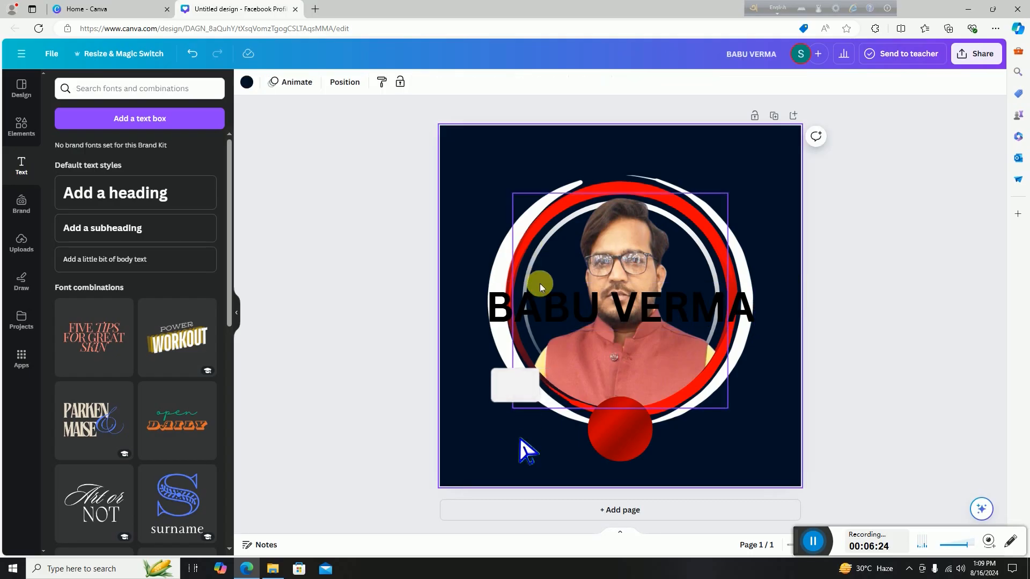
Make the name text white, shrink it to 93.5, place it below the ring, and raise the red circle.
{"action": "left_click_drag", "start_coordinate": [551, 313], "coordinate": [554, 166]}
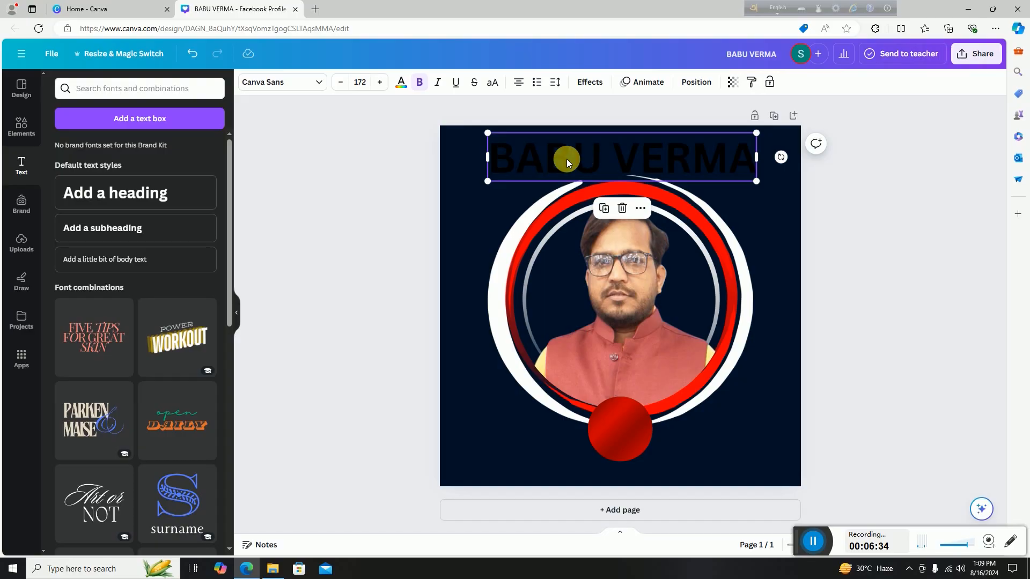
{"action": "left_click", "coordinate": [400, 86]}
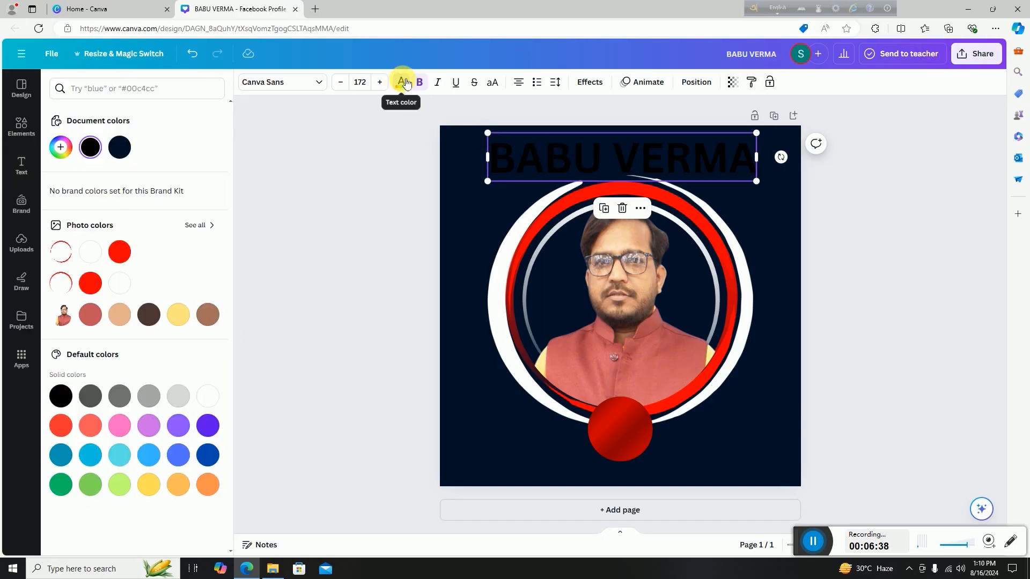
{"action": "left_click", "coordinate": [91, 255]}
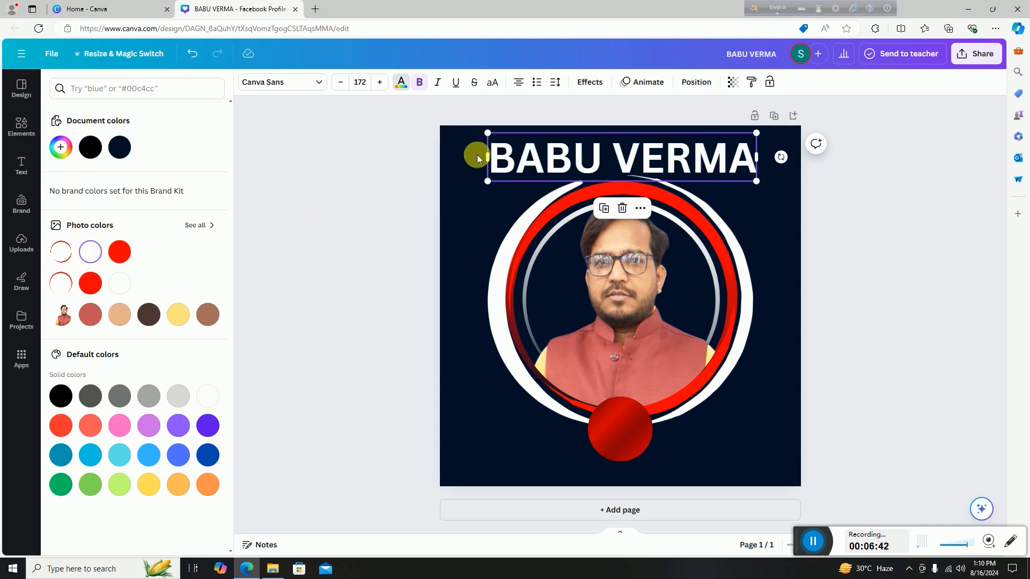
{"action": "left_click_drag", "start_coordinate": [490, 135], "coordinate": [613, 162]}
{"action": "left_click_drag", "start_coordinate": [688, 170], "coordinate": [653, 470]}
{"action": "left_click", "coordinate": [634, 442]}
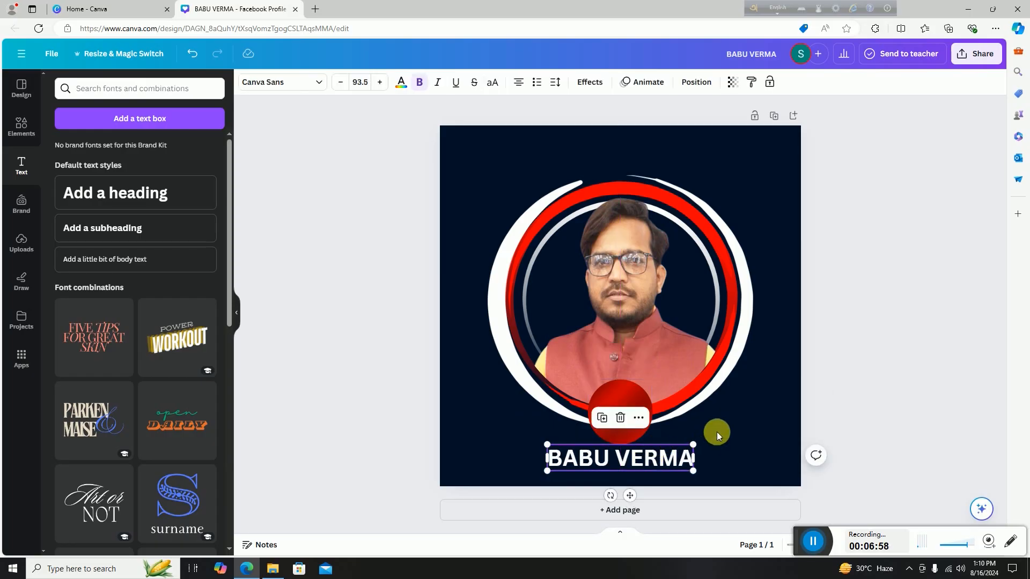
{"action": "left_click", "coordinate": [719, 430]}
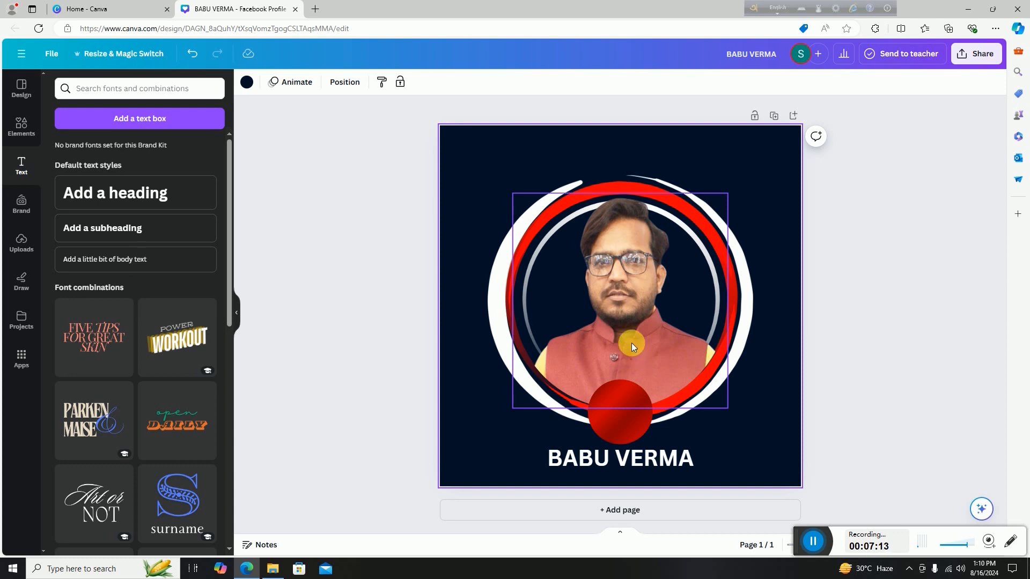
Download the design as a JPG at quality 100 and show it in its folder.
{"action": "left_click", "coordinate": [959, 54]}
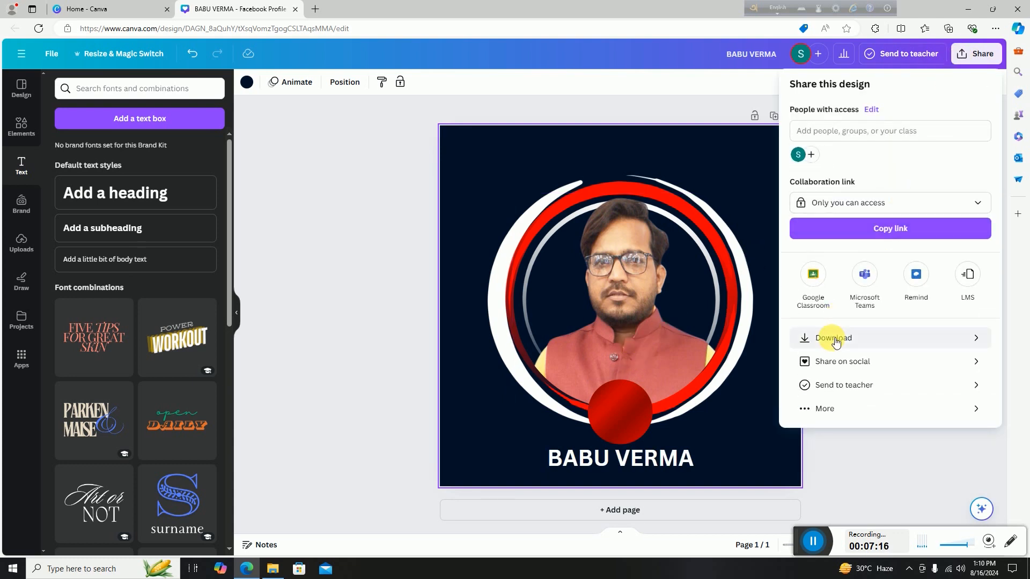
{"action": "left_click", "coordinate": [834, 339]}
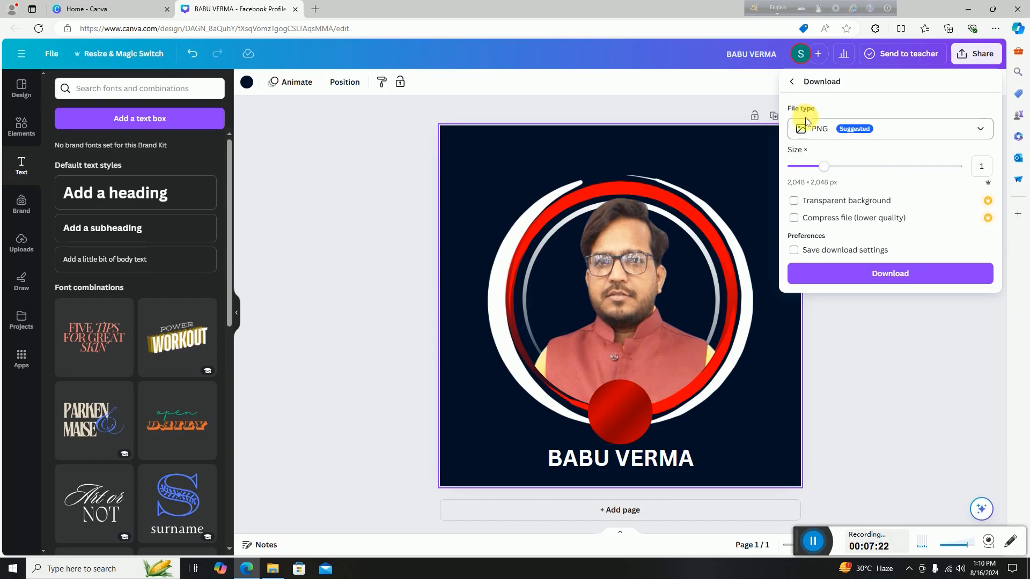
{"action": "left_click", "coordinate": [829, 137]}
{"action": "left_click", "coordinate": [828, 162]}
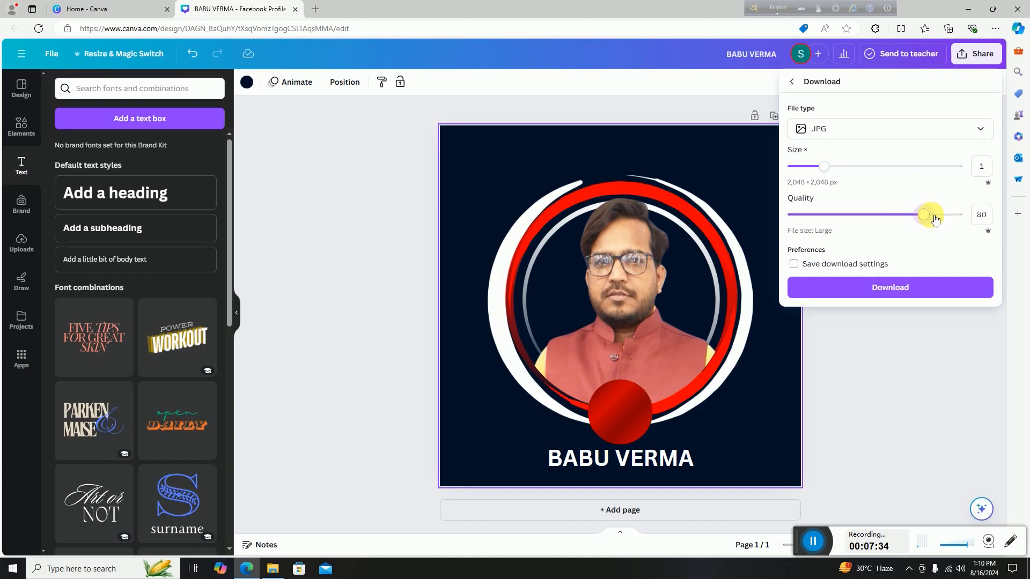
{"action": "left_click_drag", "start_coordinate": [935, 220], "coordinate": [965, 218]}
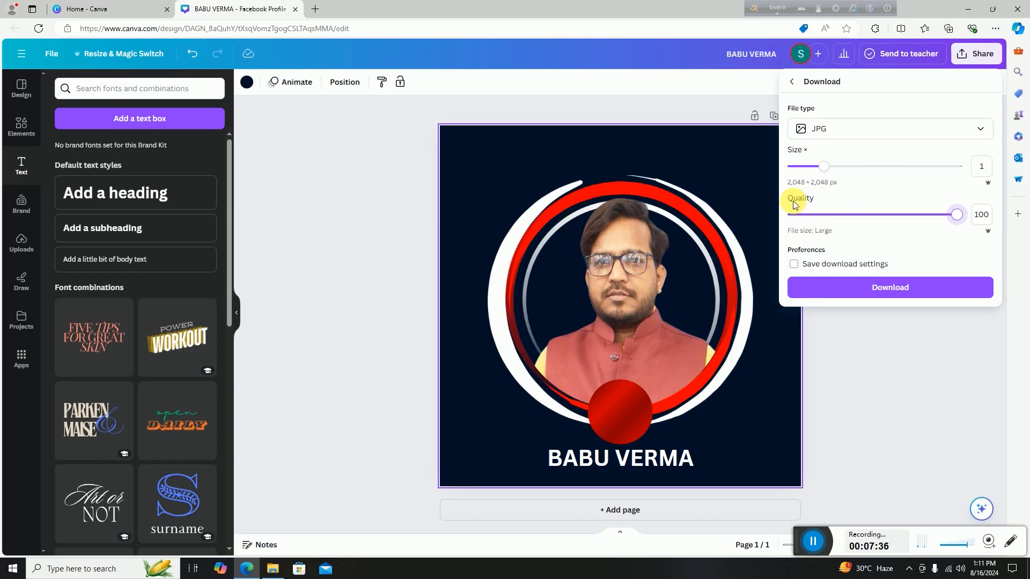
{"action": "left_click", "coordinate": [865, 291]}
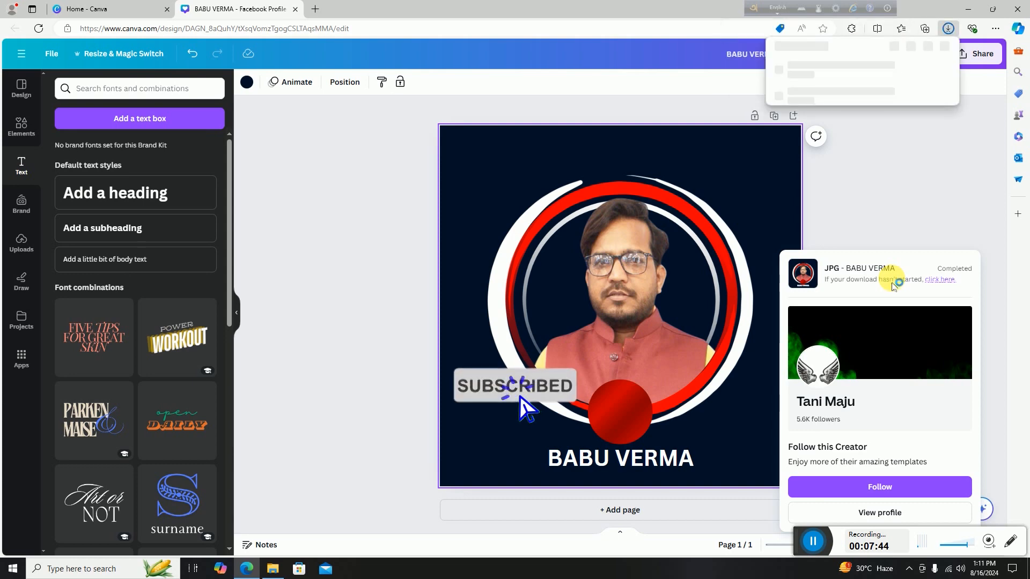
{"action": "mouse_move", "coordinate": [801, 79]}
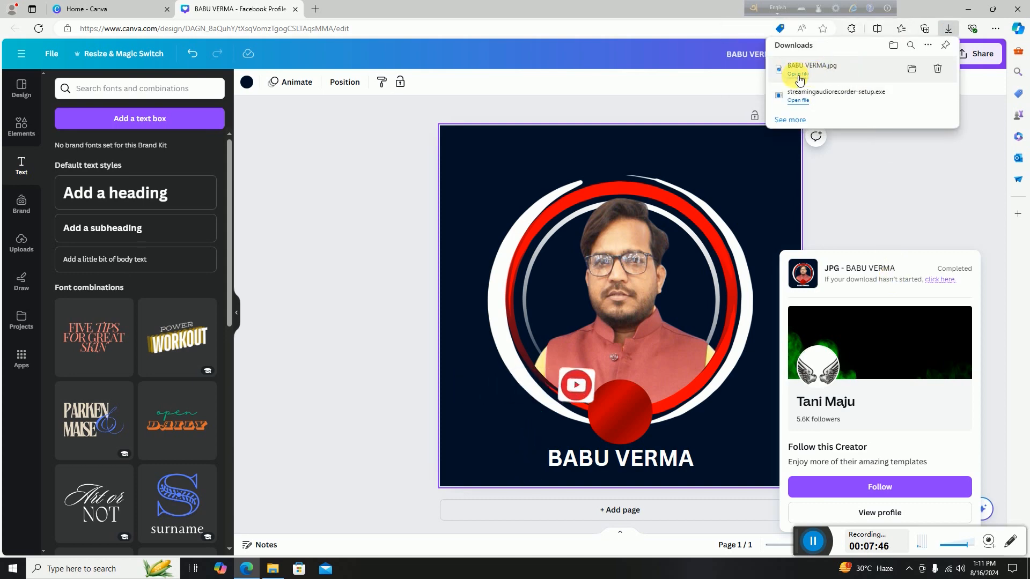
{"action": "left_click", "coordinate": [917, 76]}
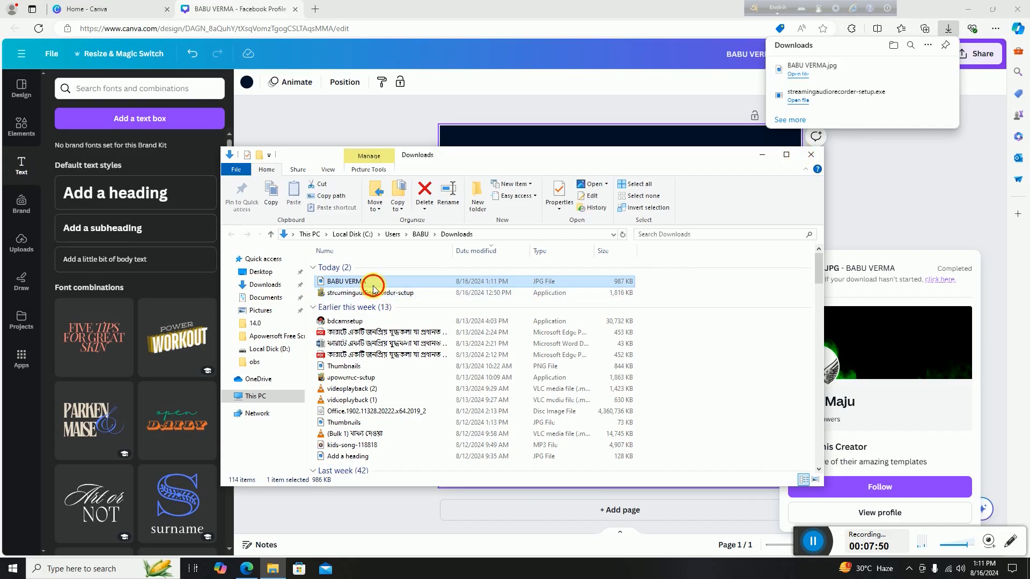
Preview the downloaded JPG in Photos, then close Photos and the Downloads window.
{"action": "double_click", "coordinate": [424, 281]}
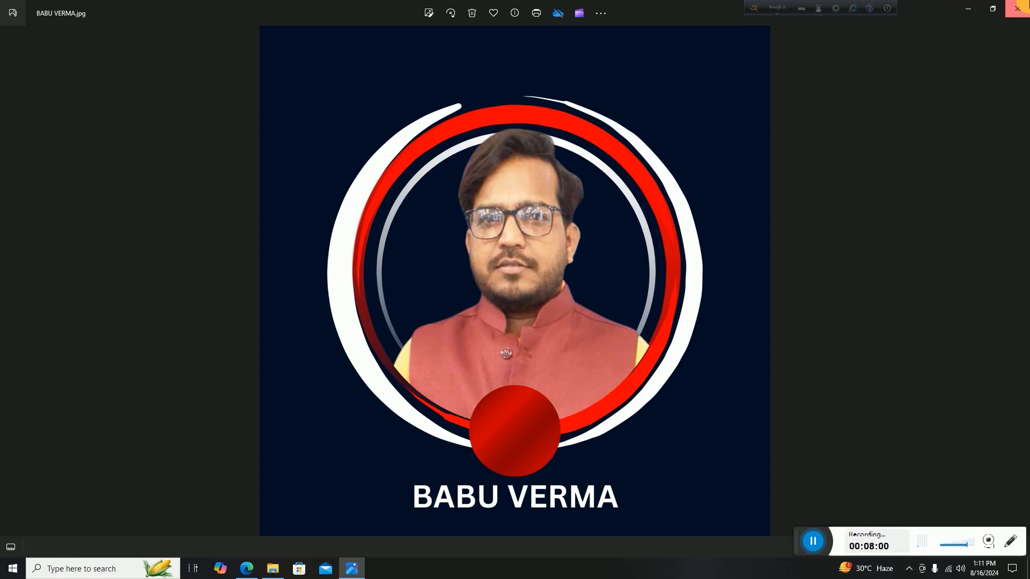
{"action": "left_click", "coordinate": [1018, 8]}
{"action": "left_click", "coordinate": [811, 155]}
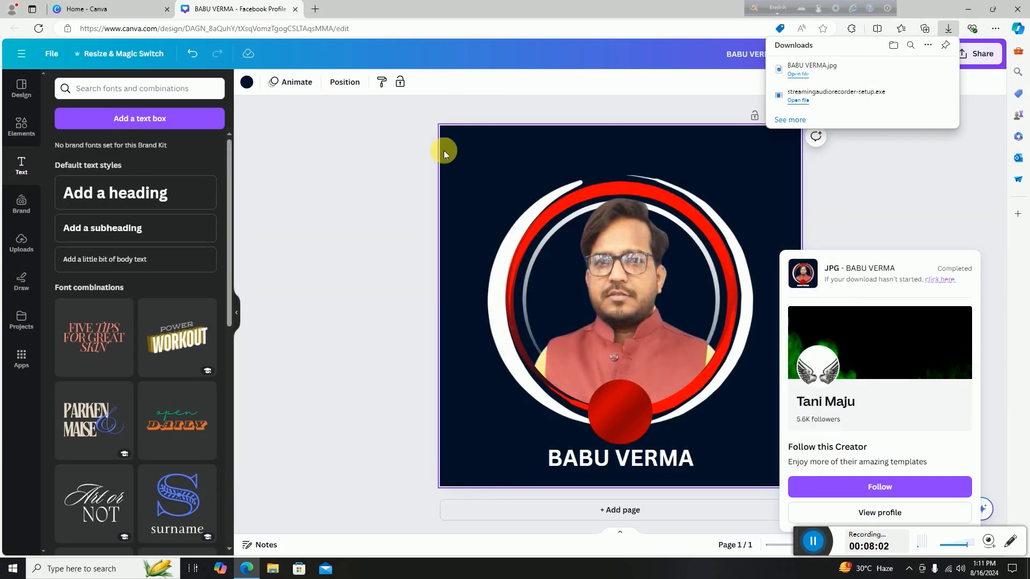